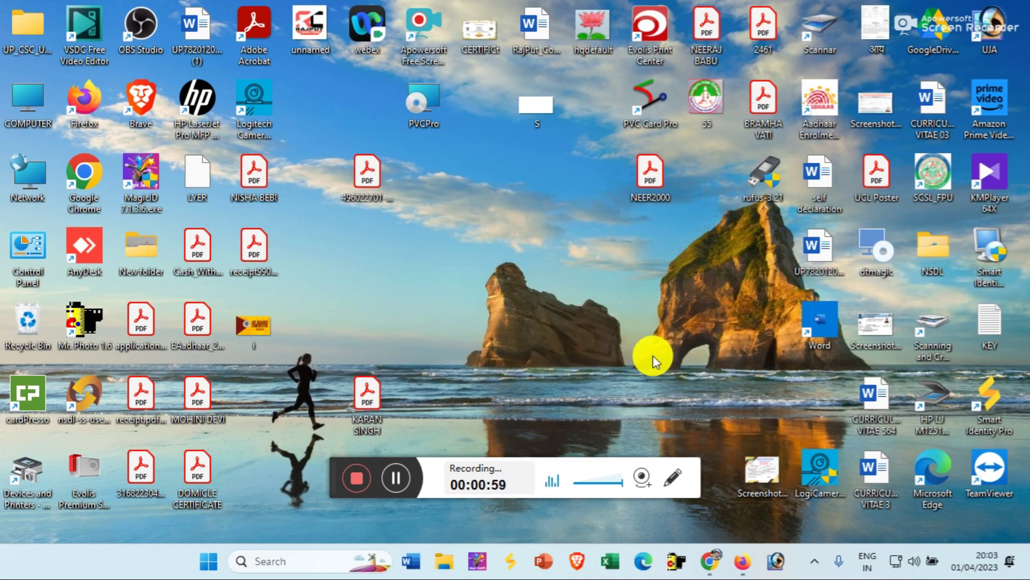
# Step: Switch to Firefox and search Google for "aadhar card" in the eDistrict home page's tab
pyautogui.click(746, 558)
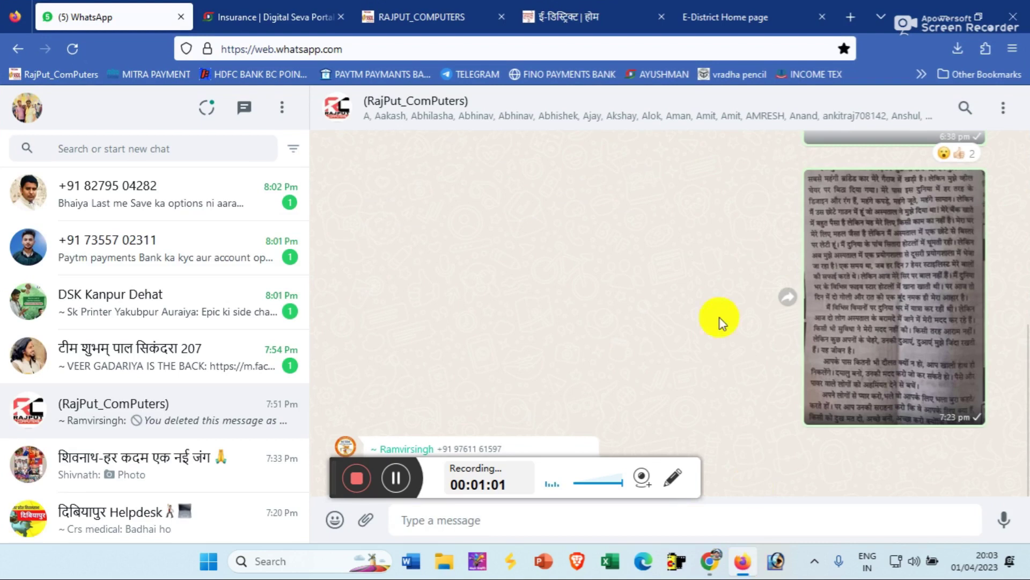
pyautogui.click(601, 14)
pyautogui.click(388, 48)
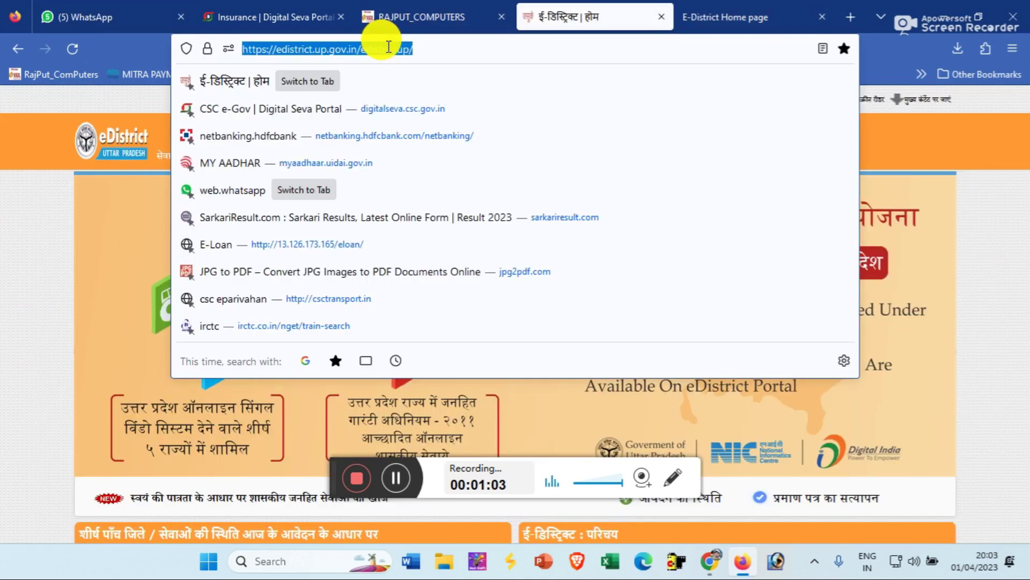
pyautogui.write('aadha')
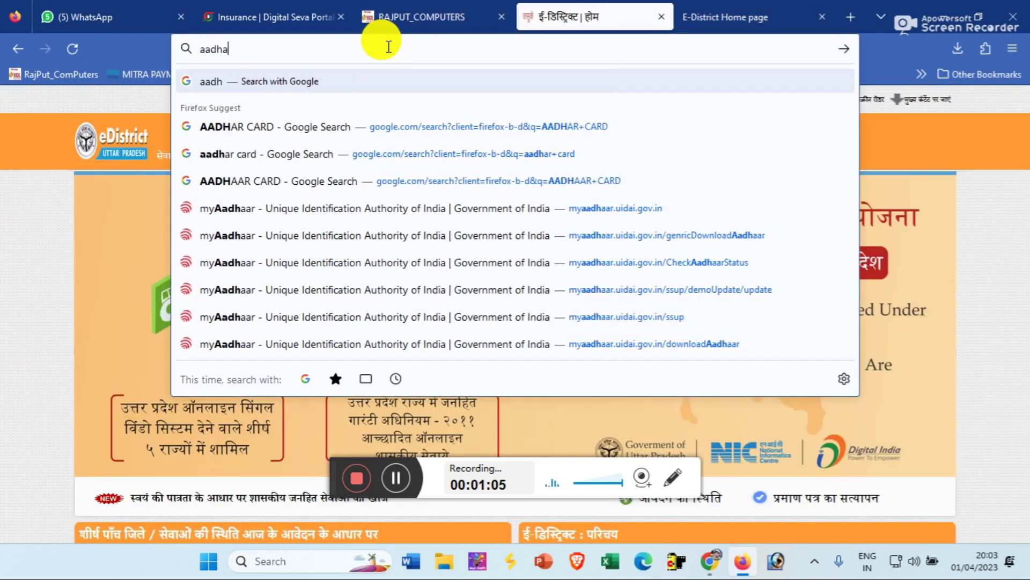
pyautogui.write('r card')
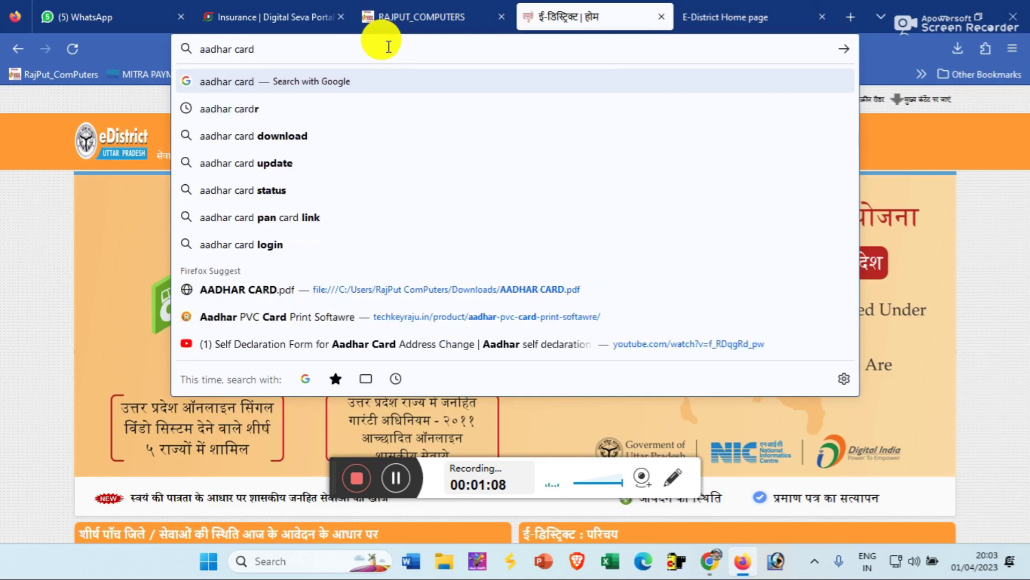
pyautogui.press('Return')
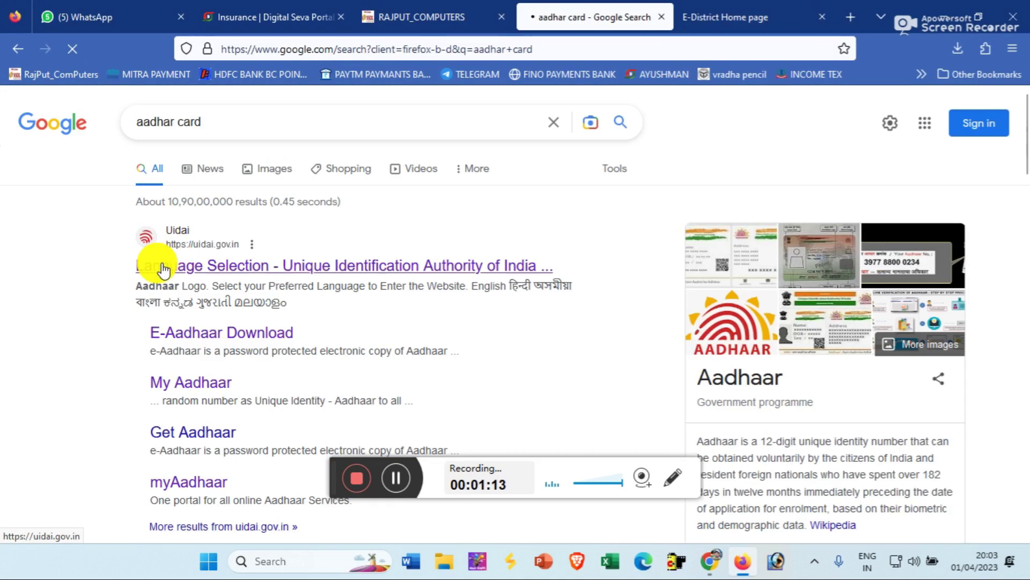
# Step: Open the UIDAI website from the search results and enter its English version, retrying the page load
pyautogui.click(194, 272)
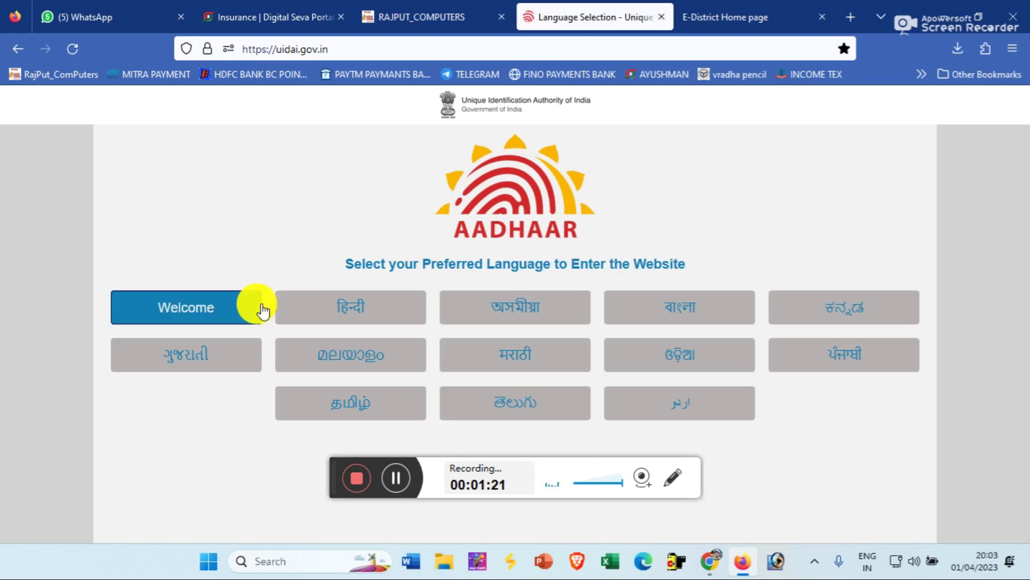
pyautogui.click(226, 310)
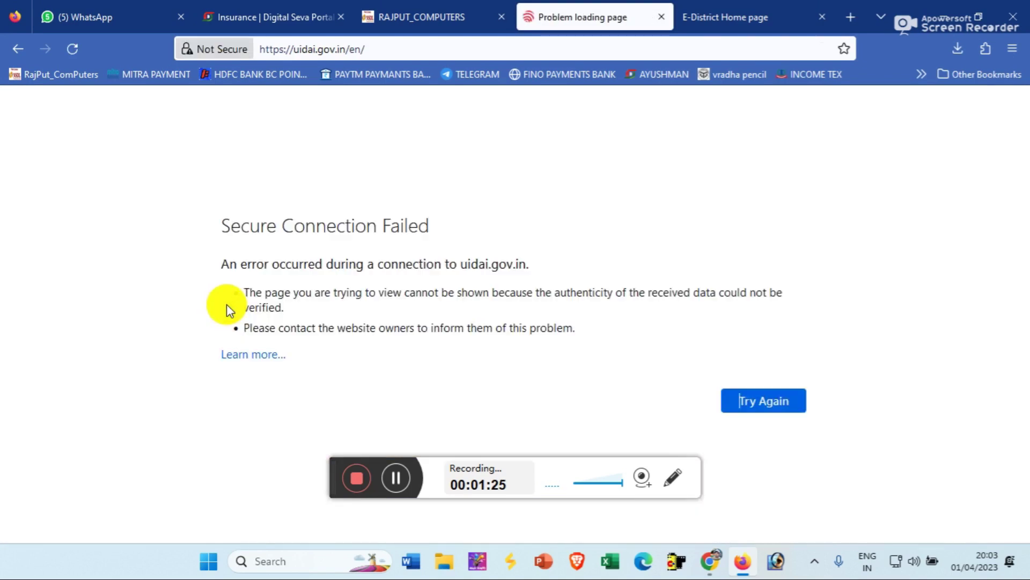
pyautogui.click(752, 412)
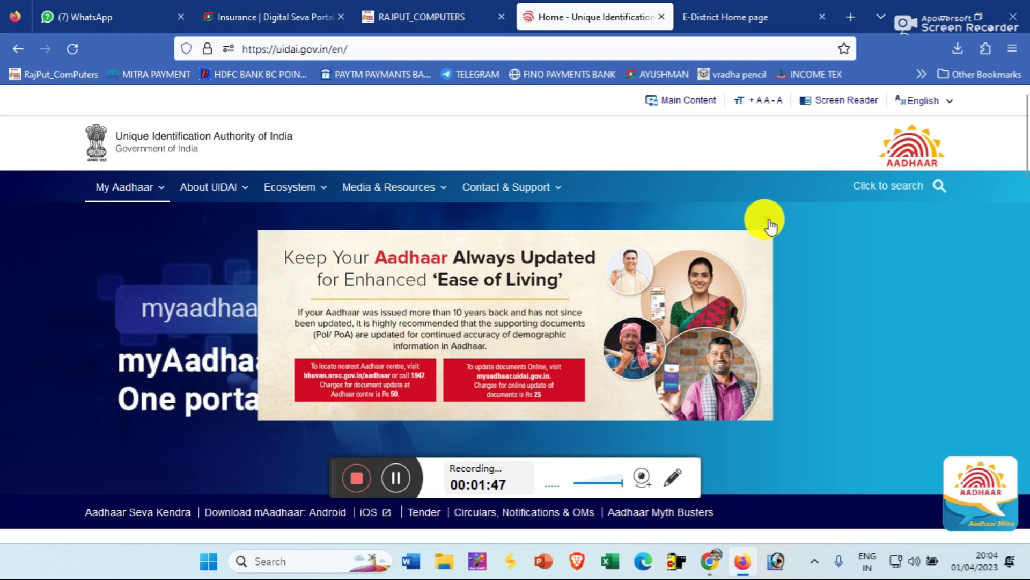
# Step: Close the Aadhaar update banner and open the Download Aadhaar service from the My Aadhaar services
pyautogui.click(769, 221)
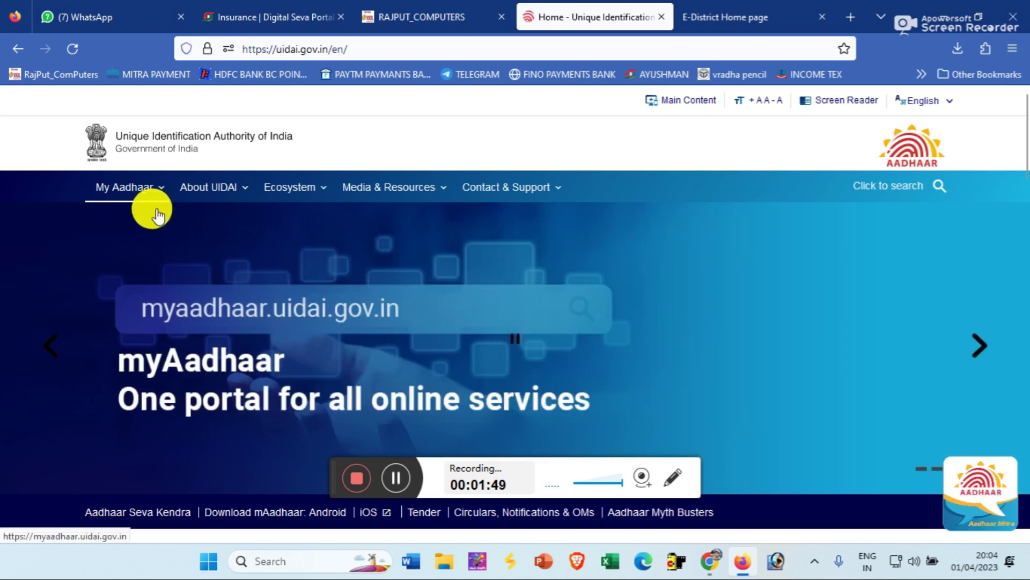
pyautogui.moveTo(148, 192)
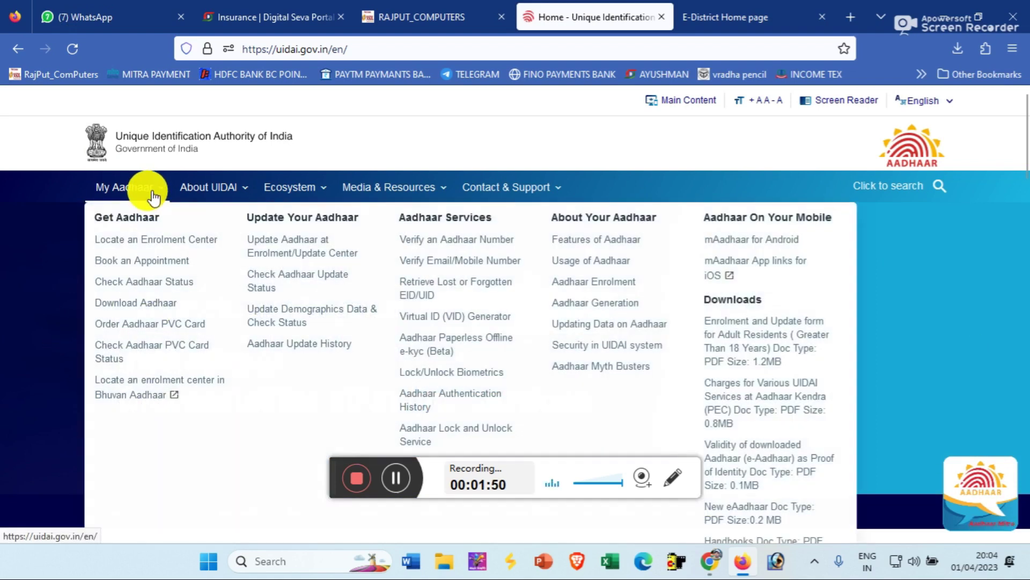
pyautogui.click(142, 303)
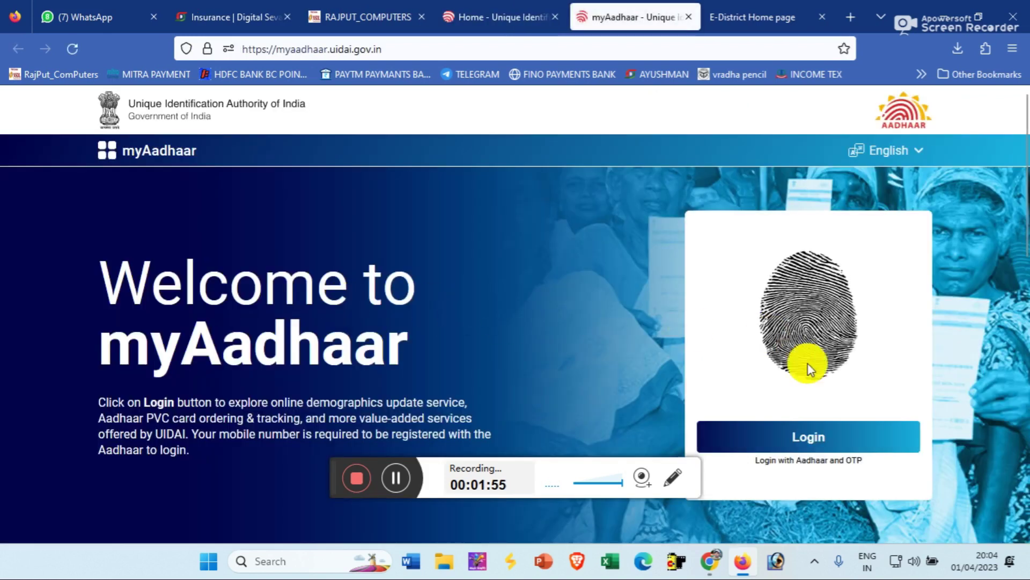
# Step: Examine the myAadhaar services offered without login, from Download Aadhaar to Feedback
pyautogui.scroll(-2, 778, 373)
pyautogui.scroll(2, 483, 355)
pyautogui.scroll(-3, 161, 293)
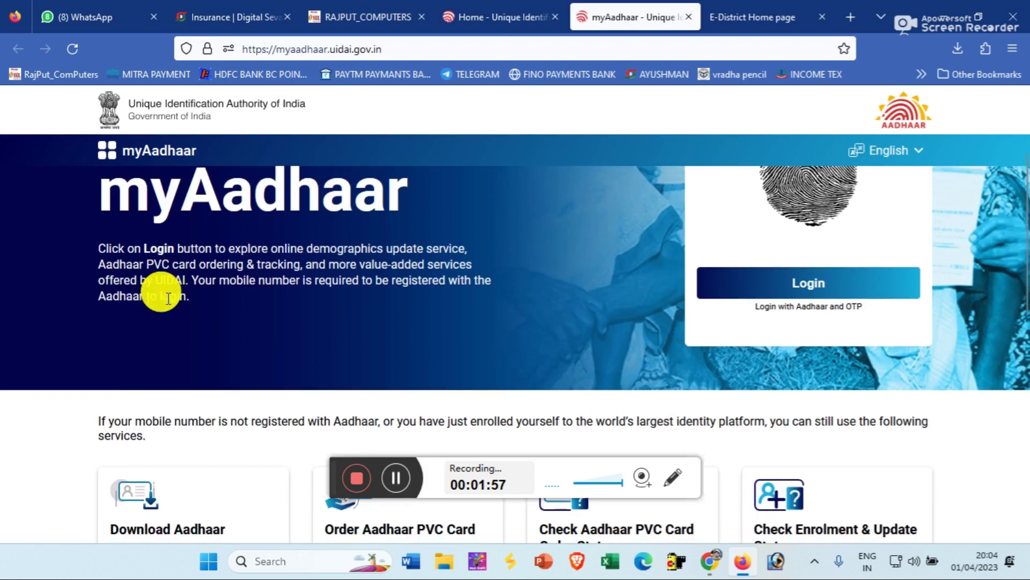
pyautogui.scroll(-5, 161, 299)
pyautogui.scroll(1, 150, 265)
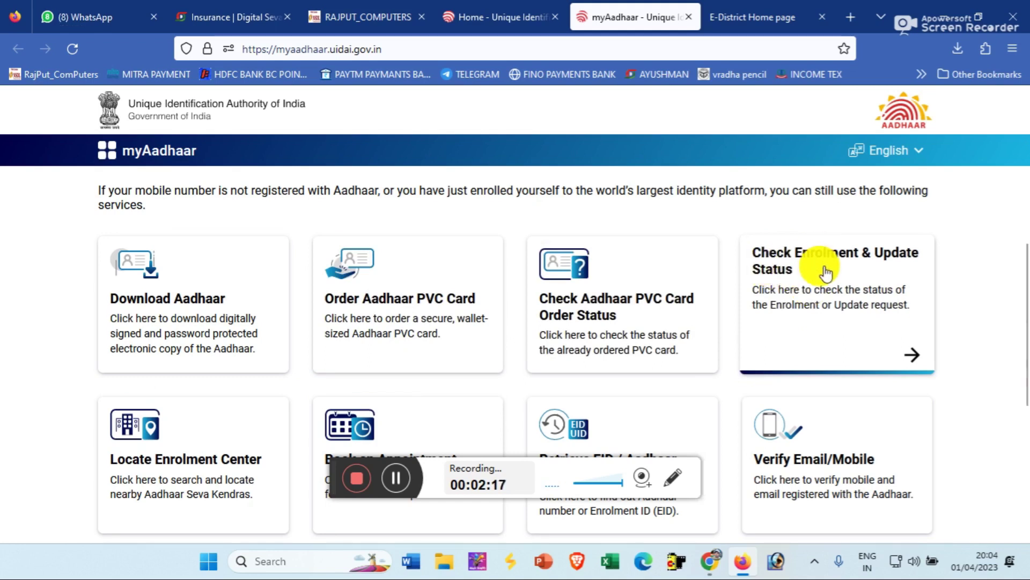
pyautogui.scroll(-5, 437, 322)
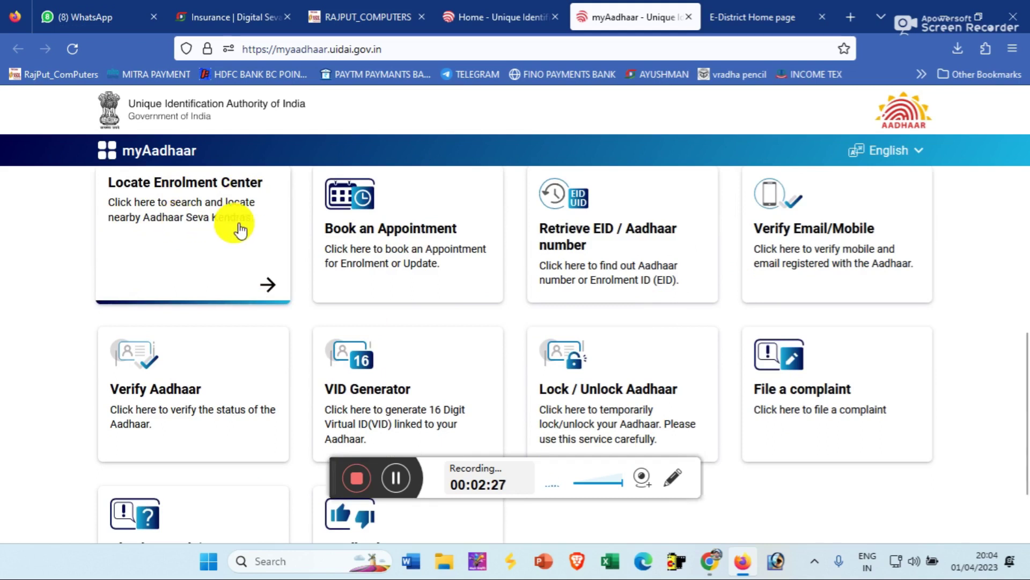
pyautogui.scroll(2, 368, 230)
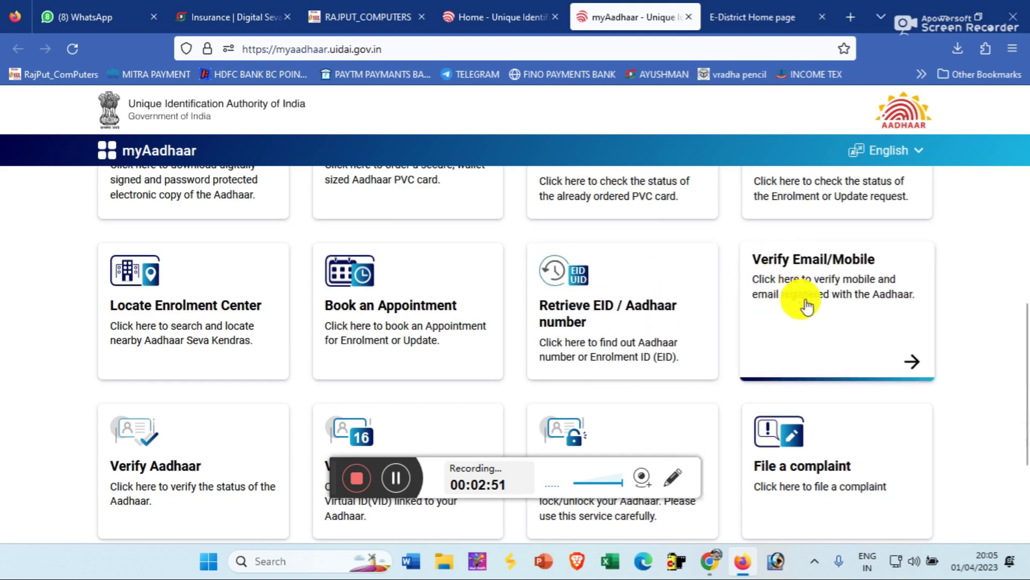
pyautogui.scroll(-3, 460, 350)
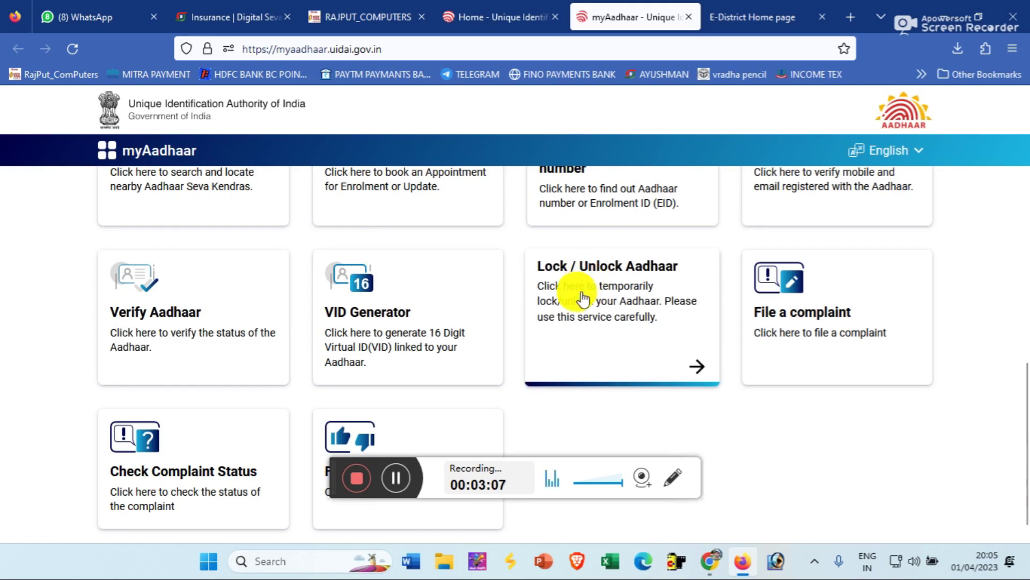
pyautogui.scroll(-1, 570, 344)
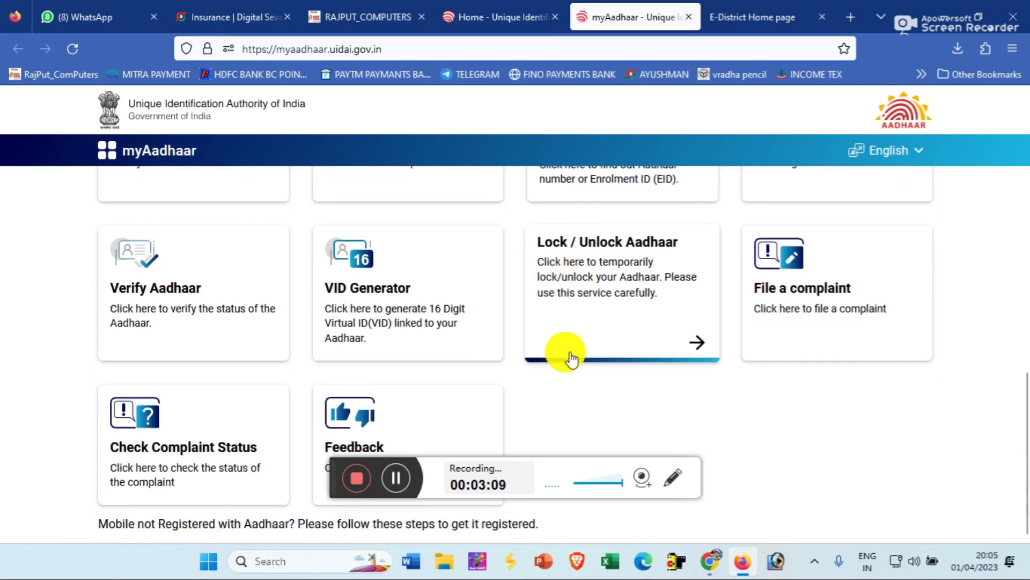
pyautogui.scroll(5, 570, 357)
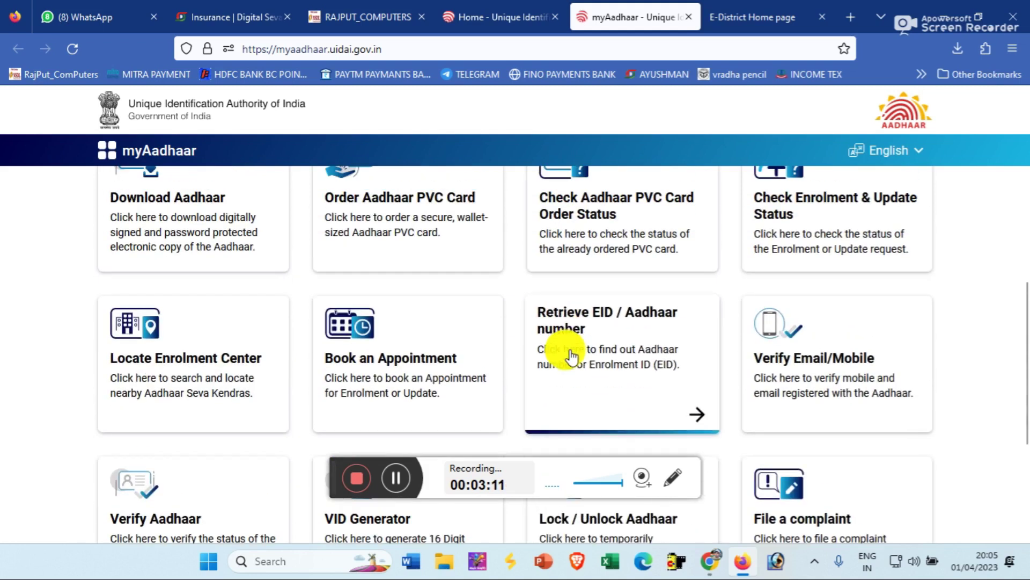
pyautogui.scroll(2, 156, 271)
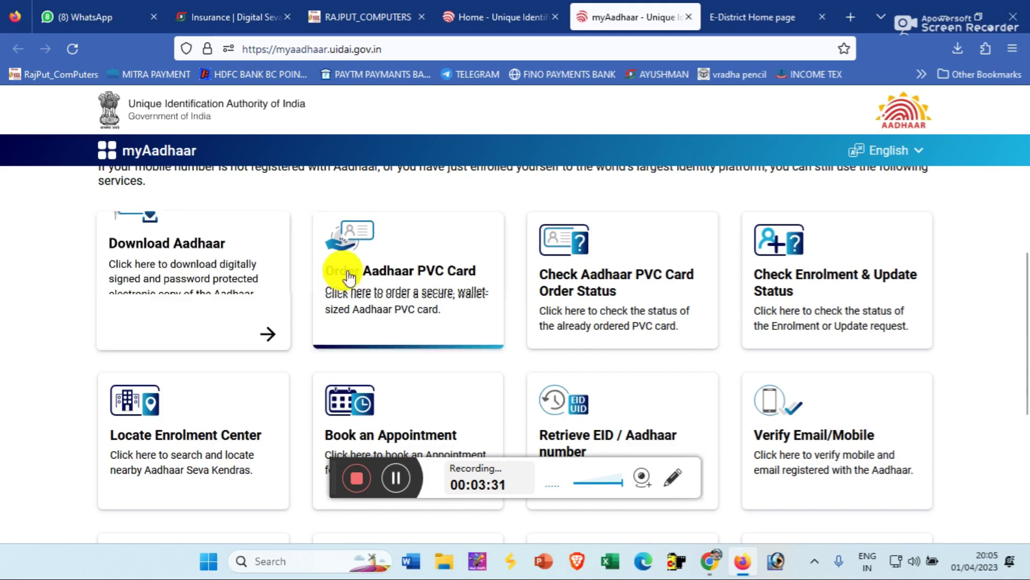
pyautogui.scroll(5, 752, 300)
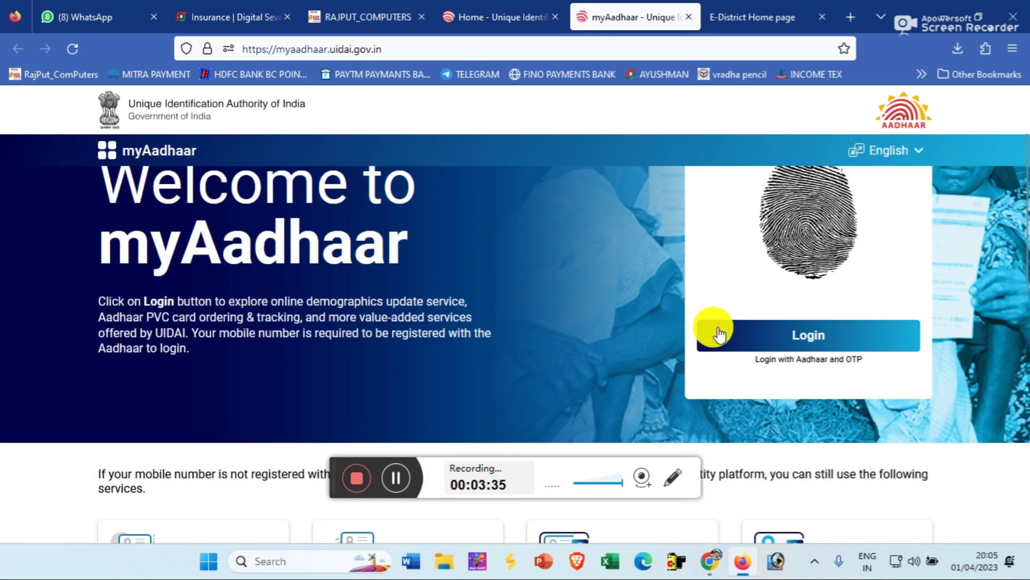
pyautogui.scroll(2, 783, 350)
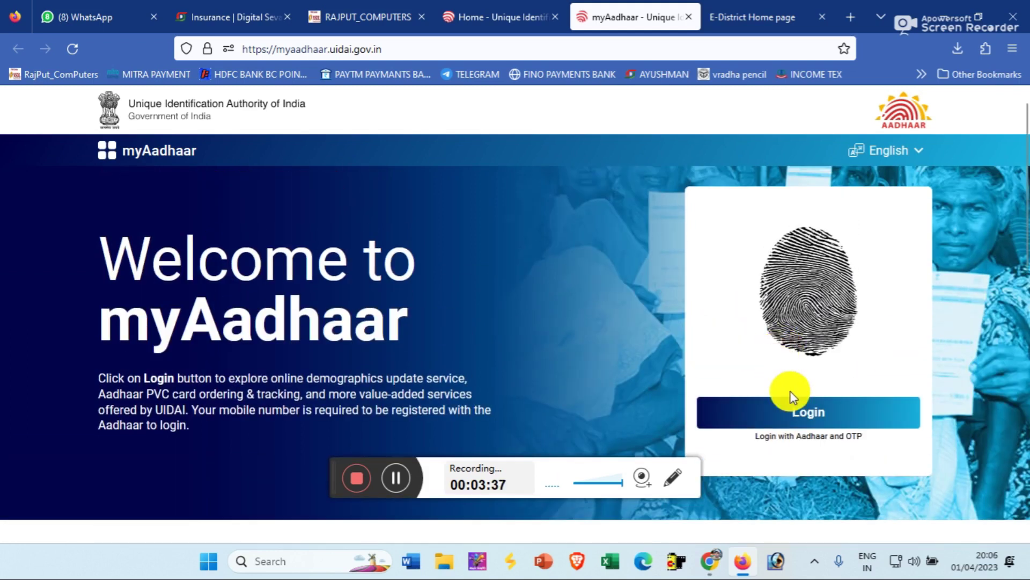
# Step: Open the myAadhaar login form for Aadhaar and OTP and activate its Aadhaar number field
pyautogui.click(797, 409)
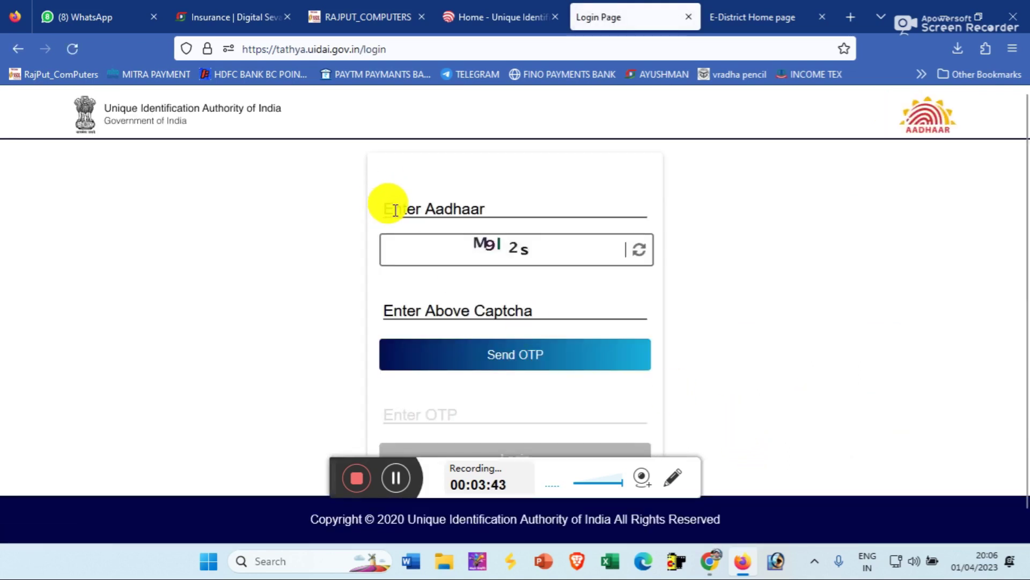
pyautogui.click(394, 209)
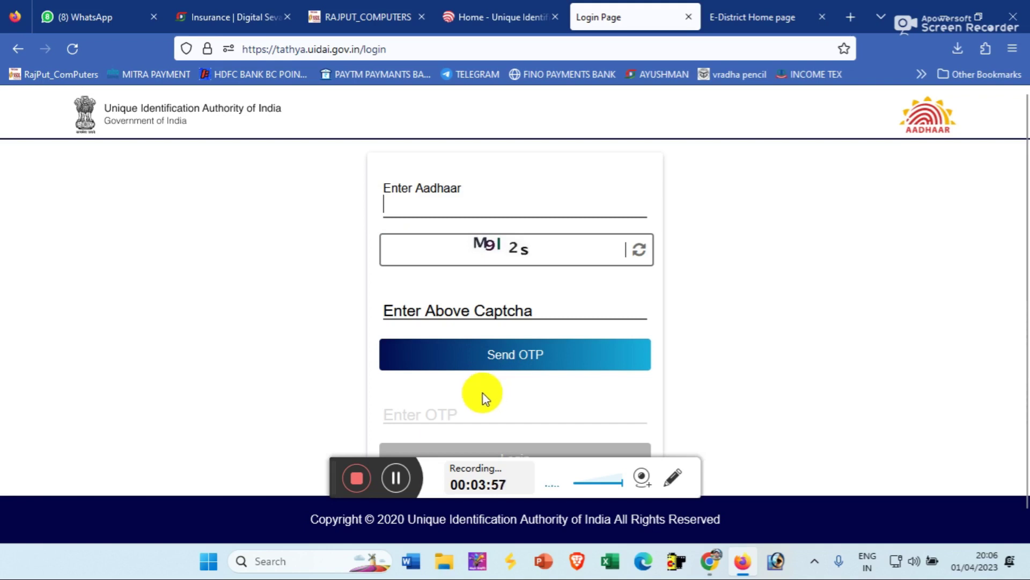
pyautogui.click(411, 471)
pyautogui.click(404, 477)
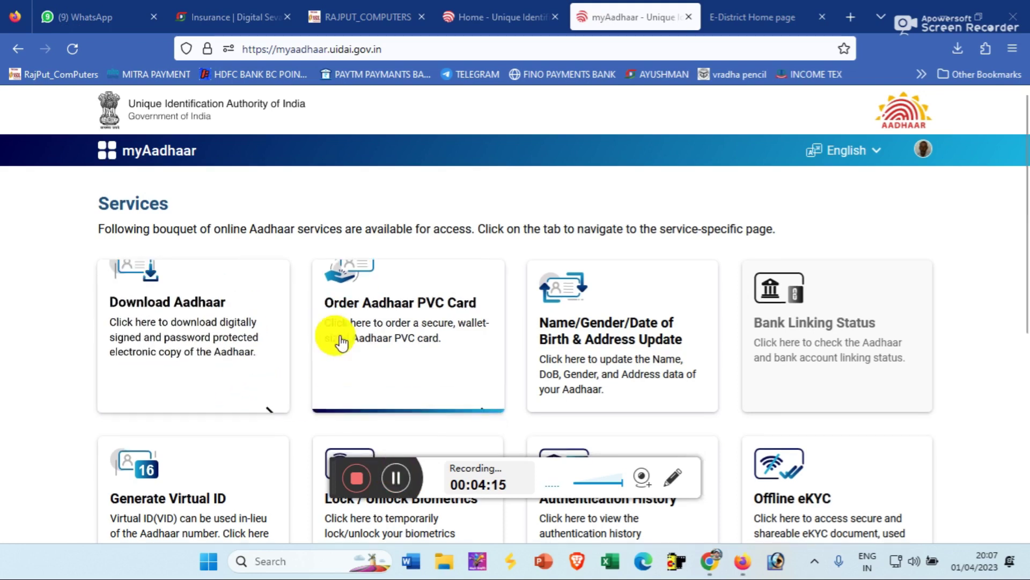
# Step: Open the Document Update service and proceed past its objective and How it Works pages
pyautogui.scroll(-4, 667, 346)
pyautogui.scroll(-4, 718, 349)
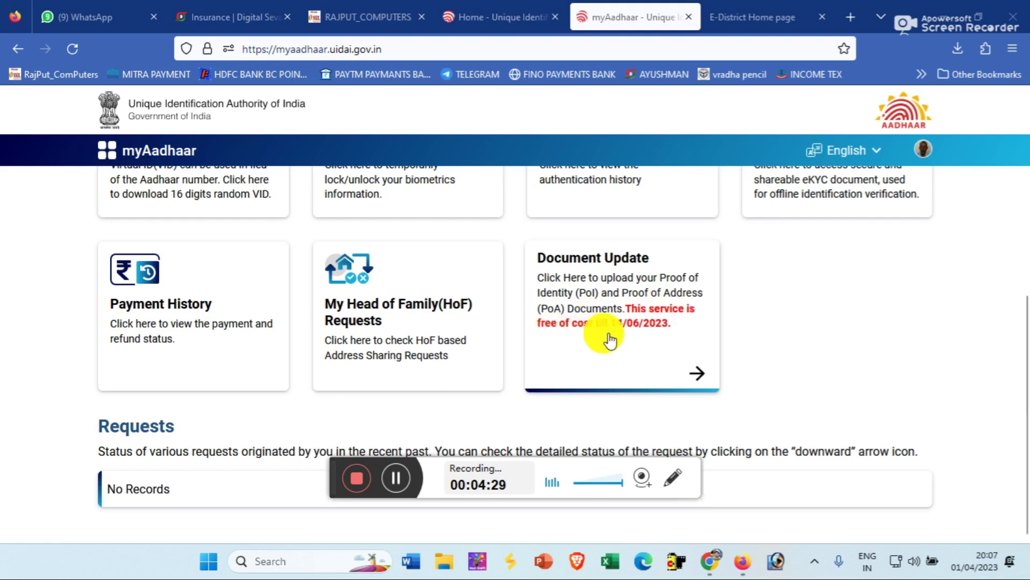
pyautogui.click(657, 338)
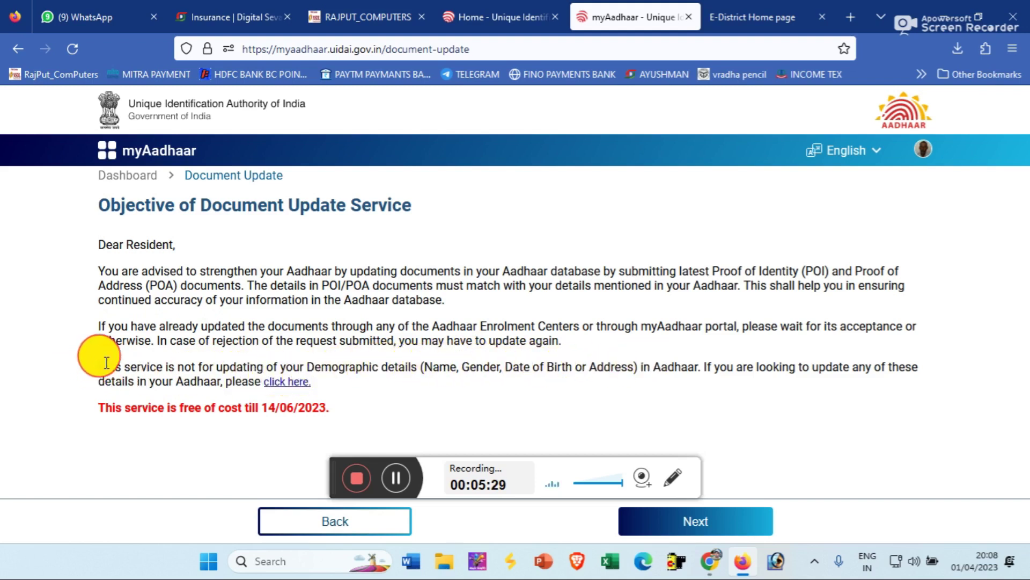
pyautogui.moveTo(106, 363); pyautogui.dragTo(99, 366)
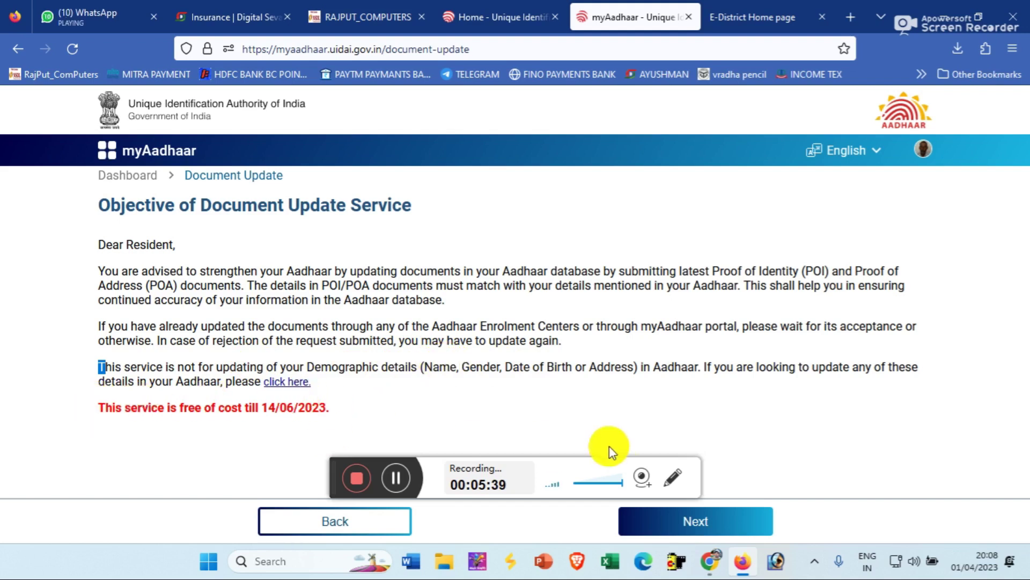
pyautogui.click(684, 518)
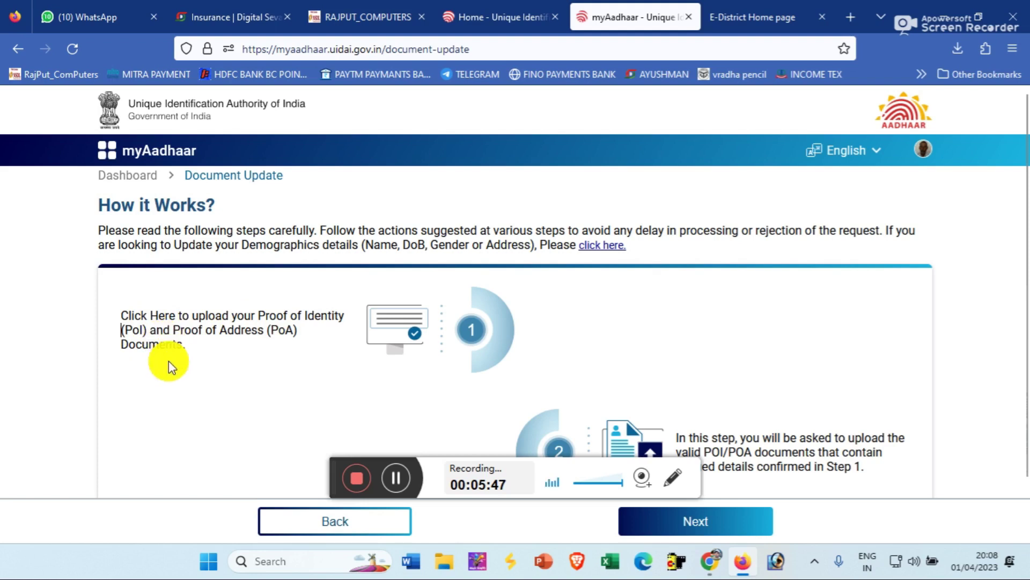
pyautogui.scroll(-1, 359, 336)
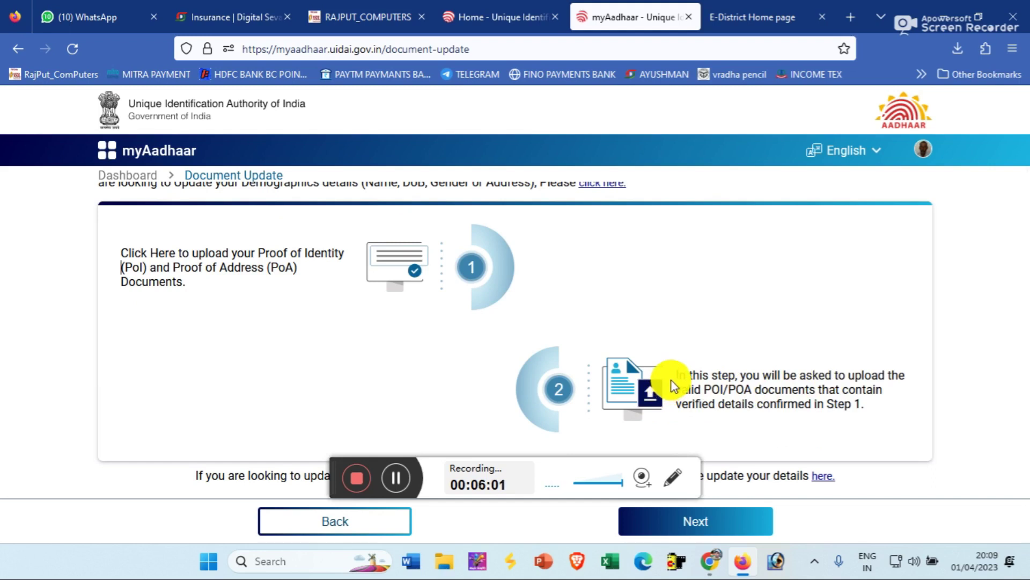
pyautogui.click(703, 533)
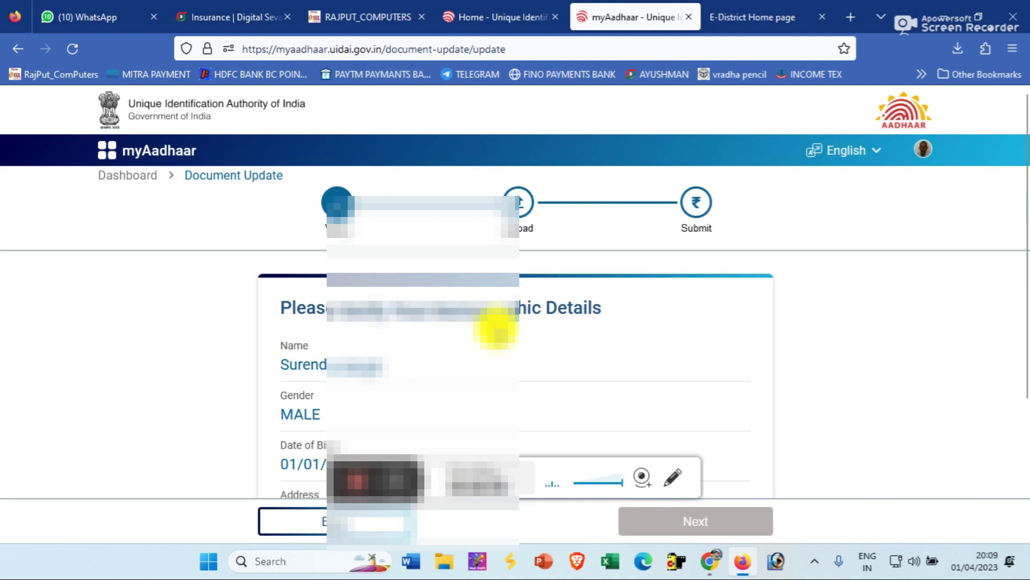
# Step: Review the demographic details, confirm that they are correct, and continue to the document upload stage
pyautogui.scroll(-2, 497, 327)
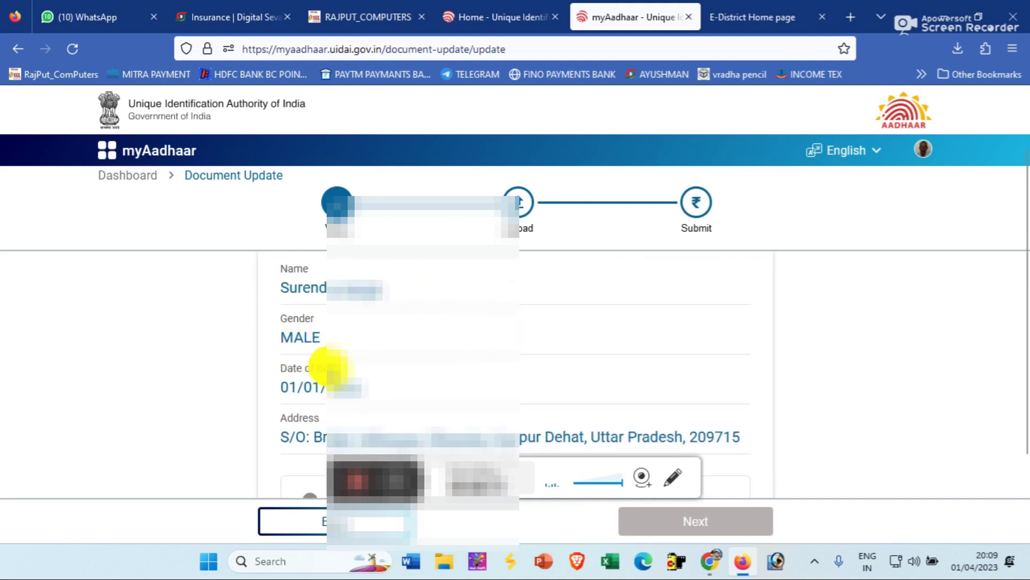
pyautogui.scroll(-2, 328, 364)
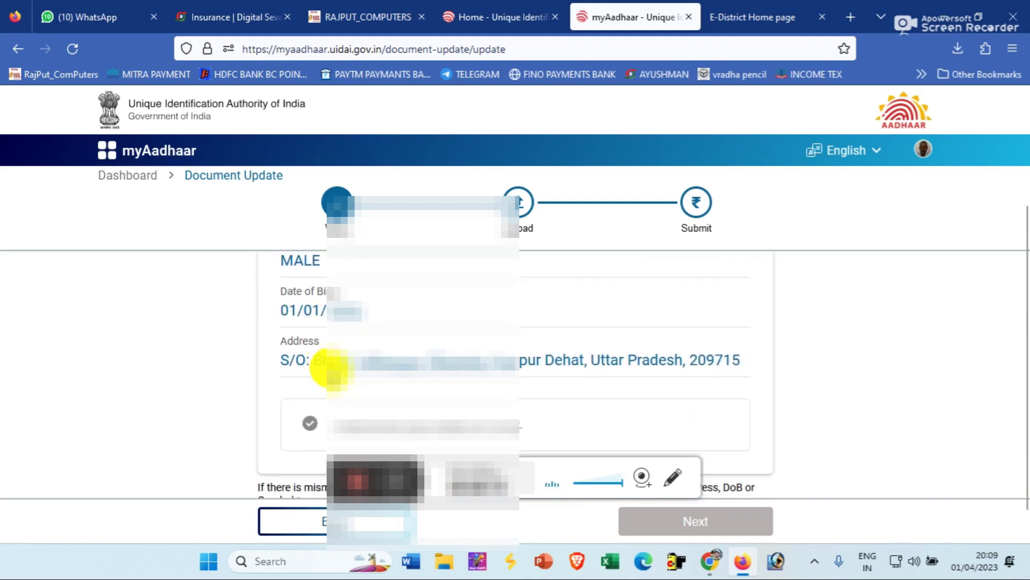
pyautogui.scroll(-1, 357, 357)
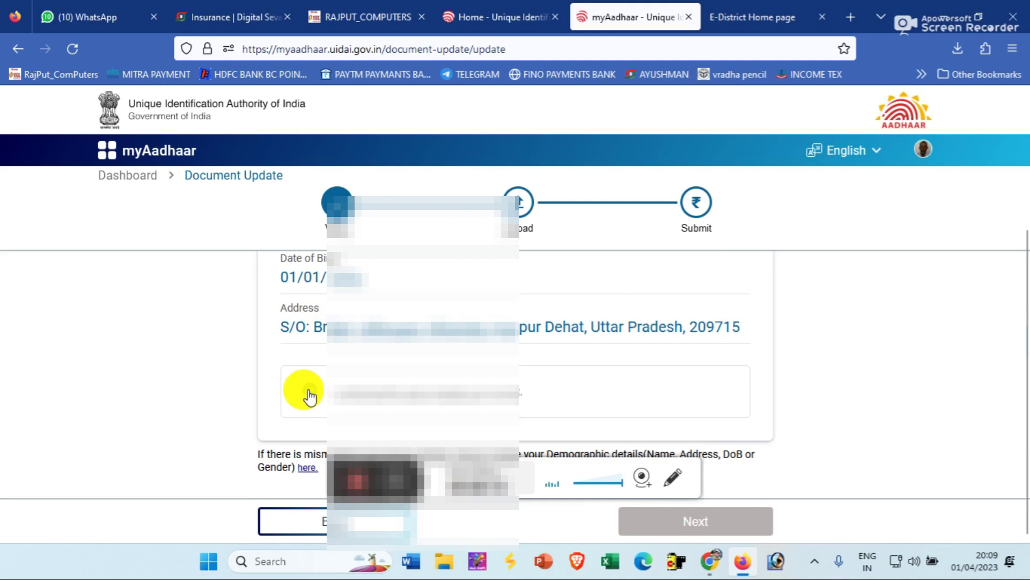
pyautogui.click(310, 397)
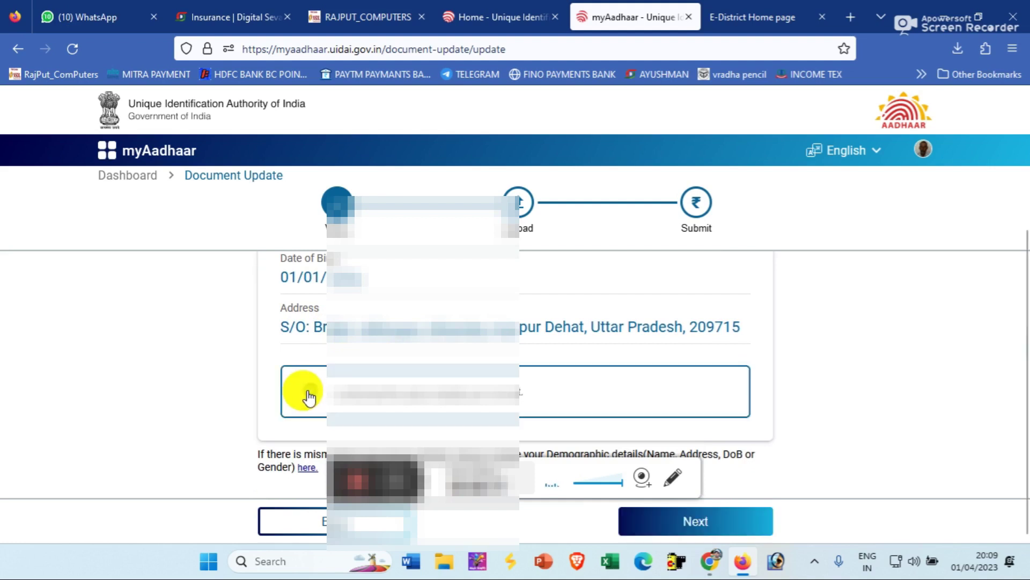
pyautogui.click(703, 529)
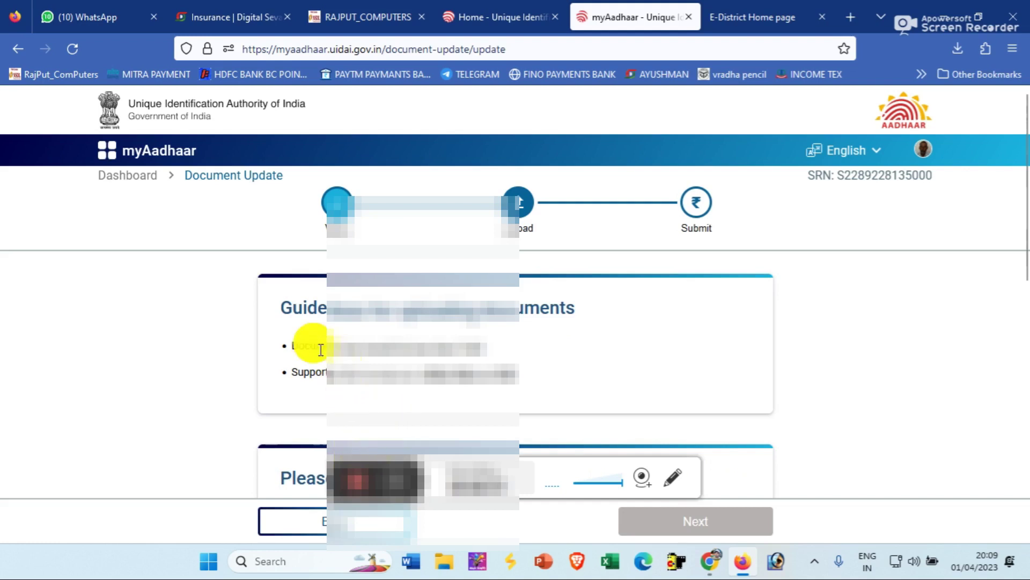
# Step: Review the guidelines for uploading documents, covering the maximum document size and the supported file formats
pyautogui.moveTo(278, 315); pyautogui.dragTo(356, 312)
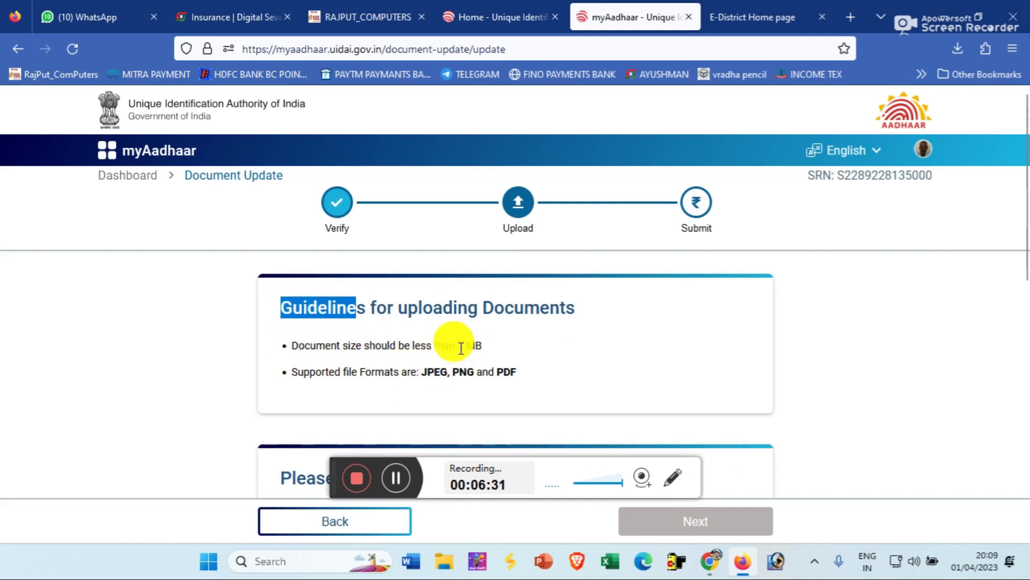
pyautogui.moveTo(459, 348); pyautogui.dragTo(479, 346)
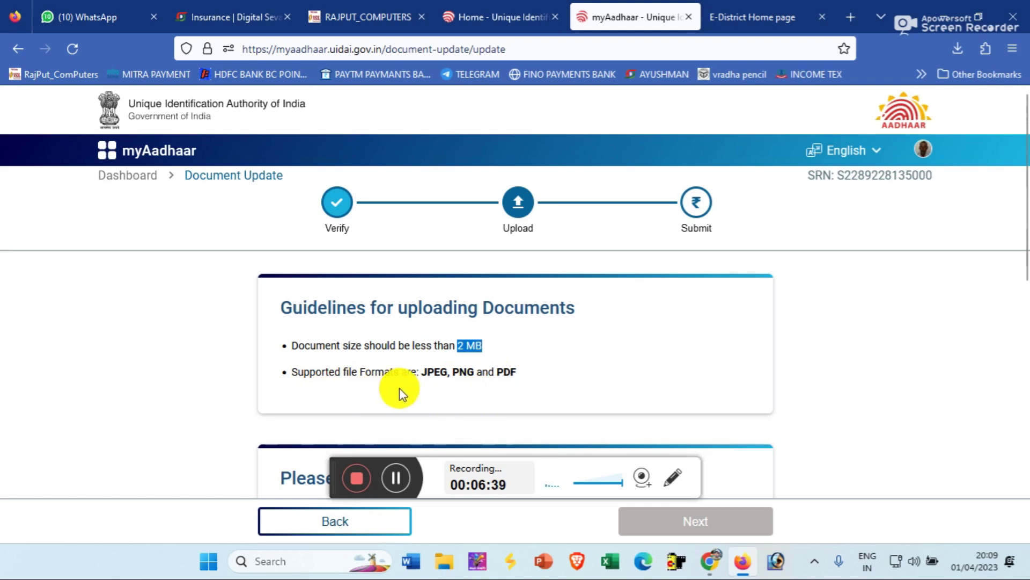
pyautogui.click(522, 370)
pyautogui.moveTo(522, 370); pyautogui.dragTo(448, 388)
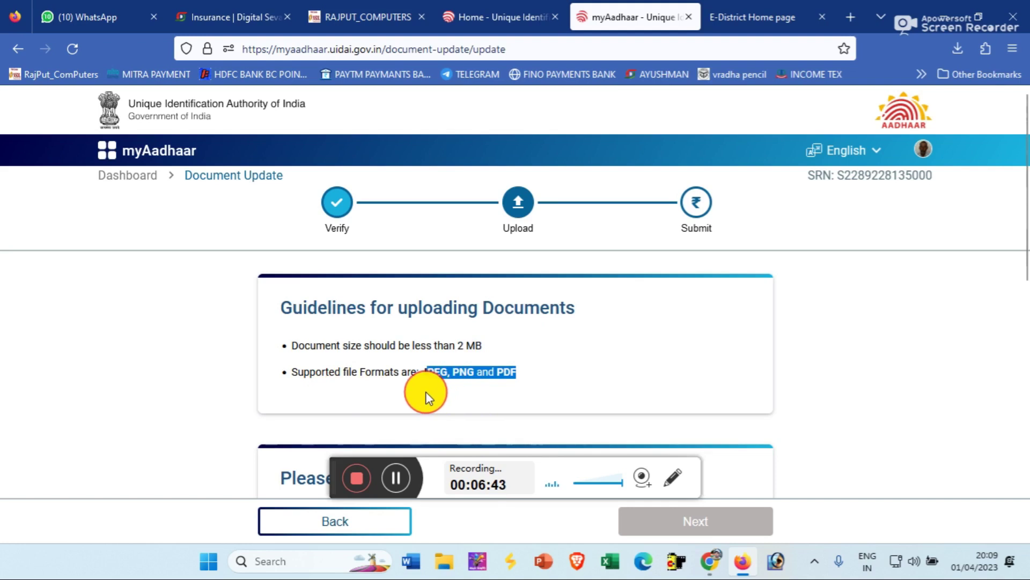
pyautogui.scroll(-2, 426, 391)
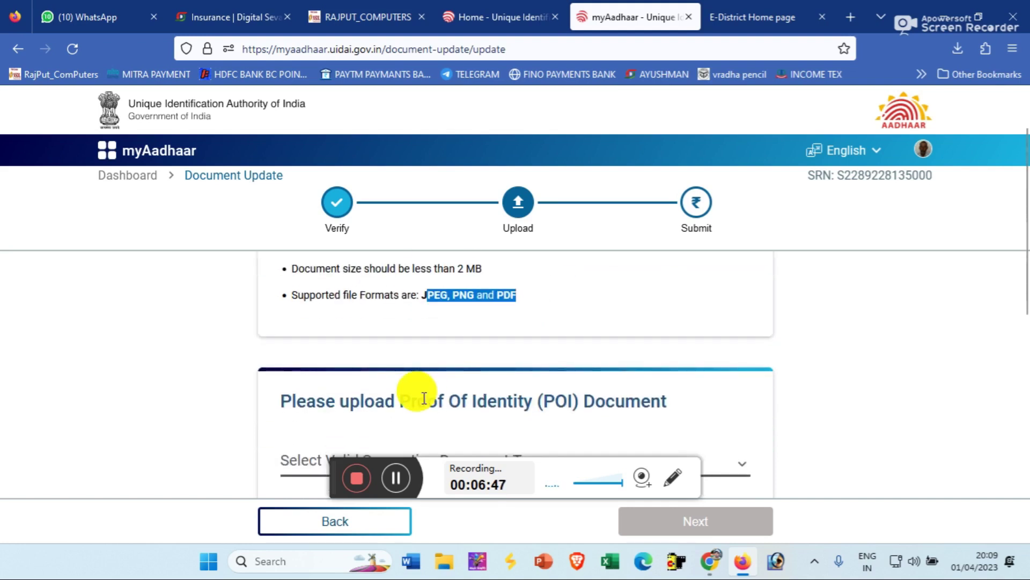
pyautogui.scroll(-2, 440, 381)
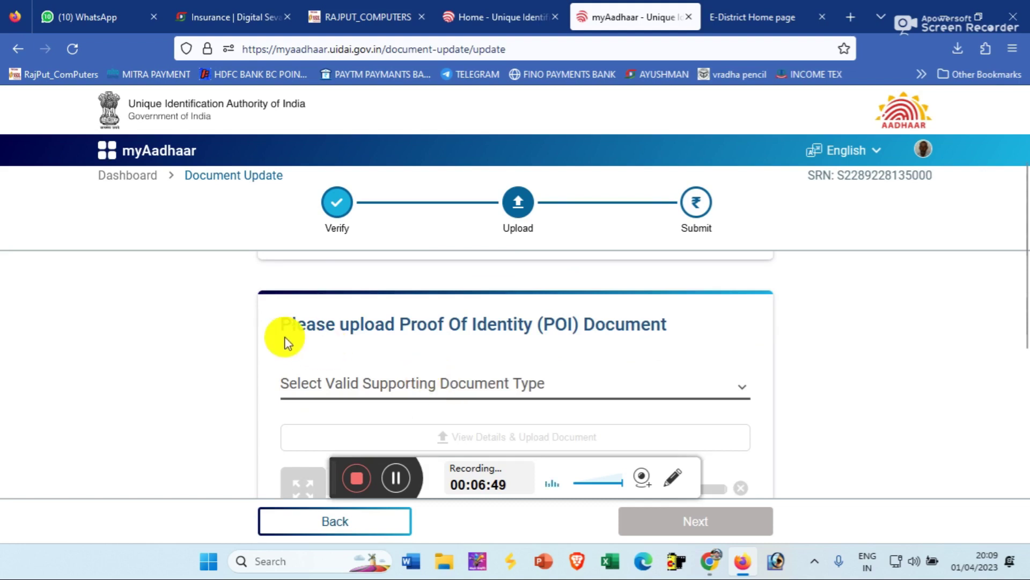
# Step: Choose the Govt ID Card type (Bhamashah, Domicile Certificate, Resident Certificate) as the Proof of Identity document and accept its advisory
pyautogui.click(305, 326)
pyautogui.moveTo(324, 327); pyautogui.dragTo(326, 327)
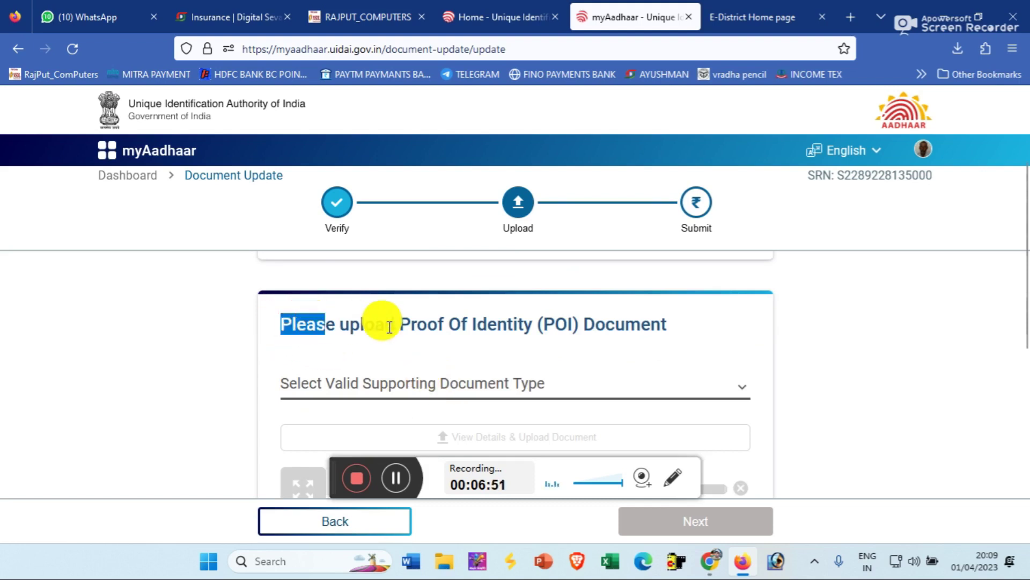
pyautogui.click(516, 392)
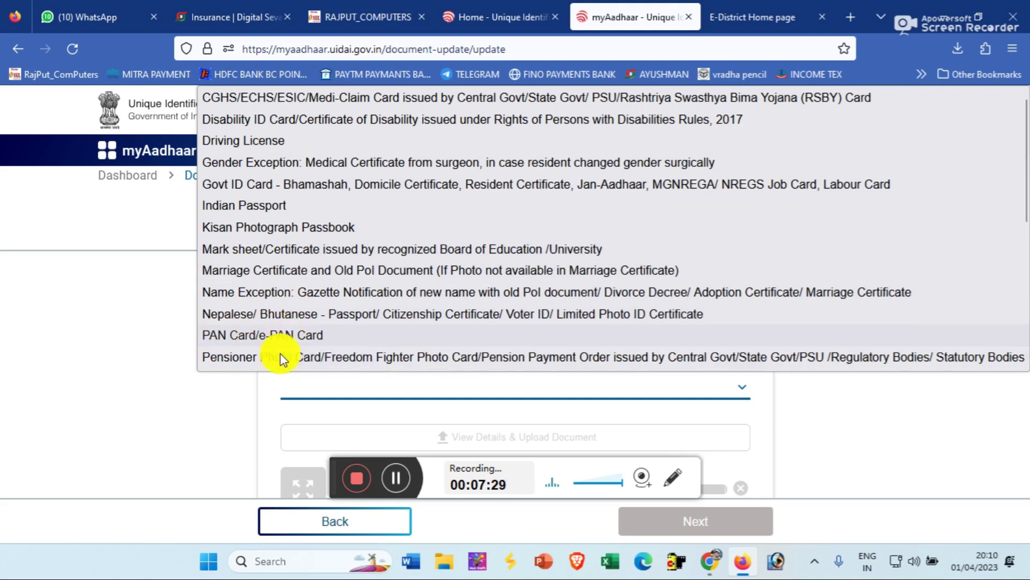
pyautogui.click(272, 191)
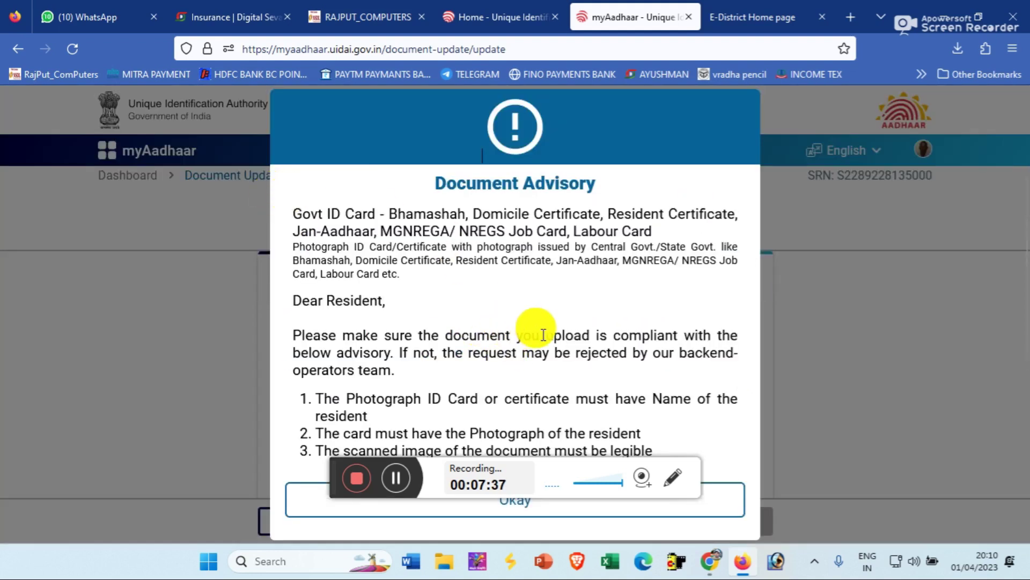
pyautogui.click(566, 506)
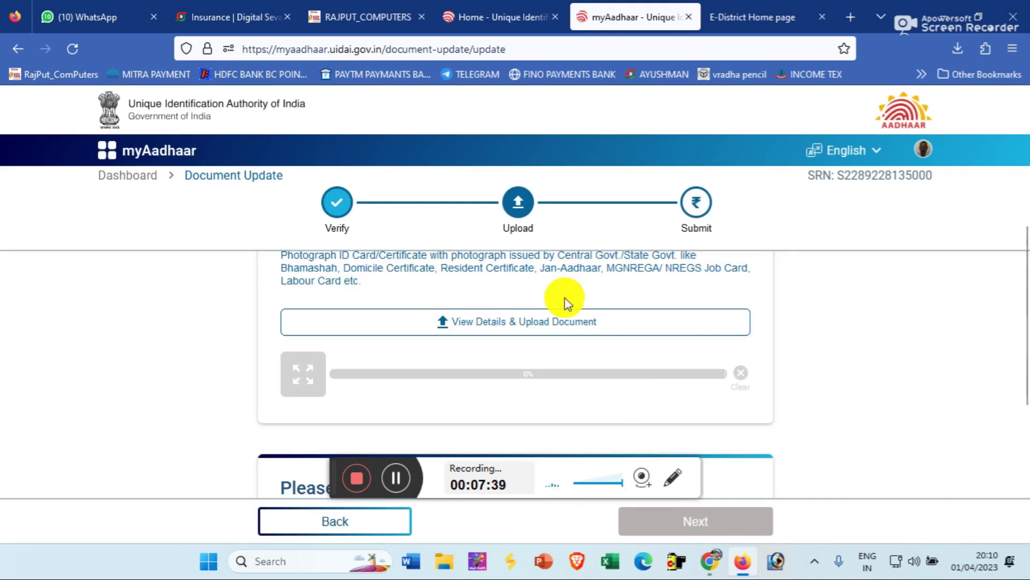
# Step: View the upload notice for the Proof of Identity document and close it without continuing to the upload
pyautogui.scroll(-1, 561, 301)
pyautogui.scroll(2, 560, 316)
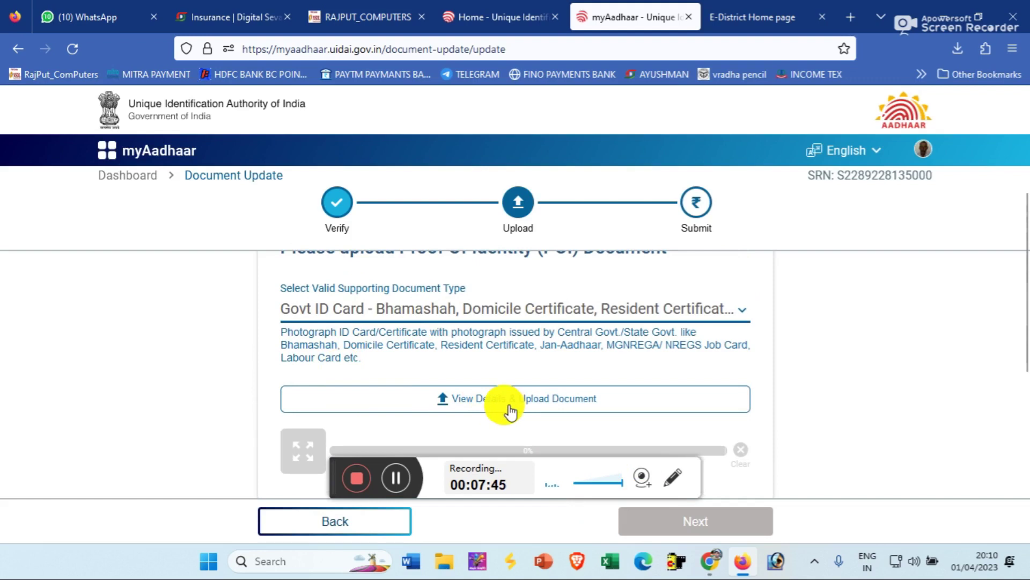
pyautogui.scroll(2, 501, 405)
pyautogui.scroll(-2, 494, 402)
pyautogui.click(494, 402)
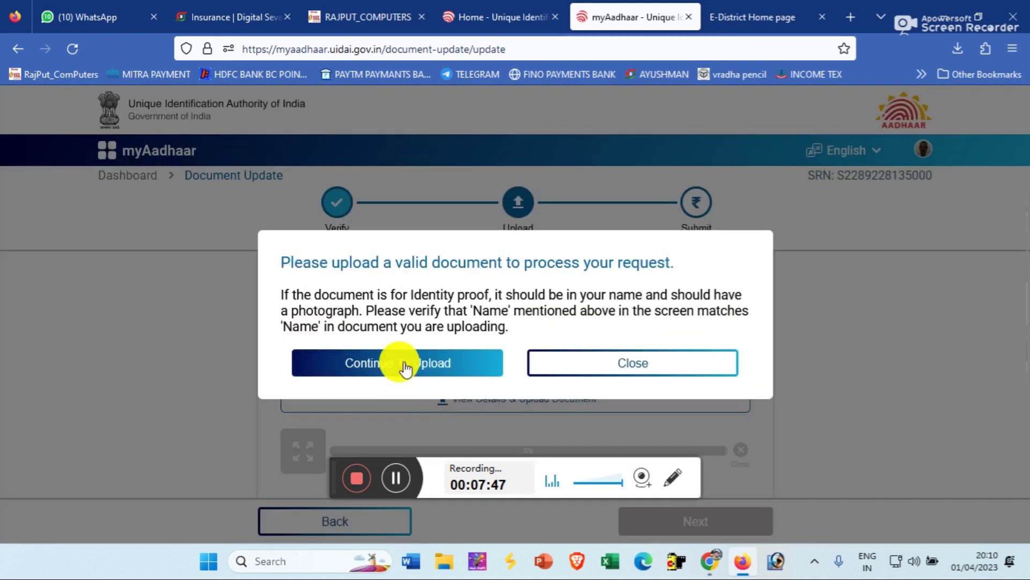
pyautogui.click(596, 379)
# Step: Look through the Proof of Address document types, choose the Govt ID Card option that includes Domicile Certificate, and accept its advisory
pyautogui.scroll(-3, 395, 477)
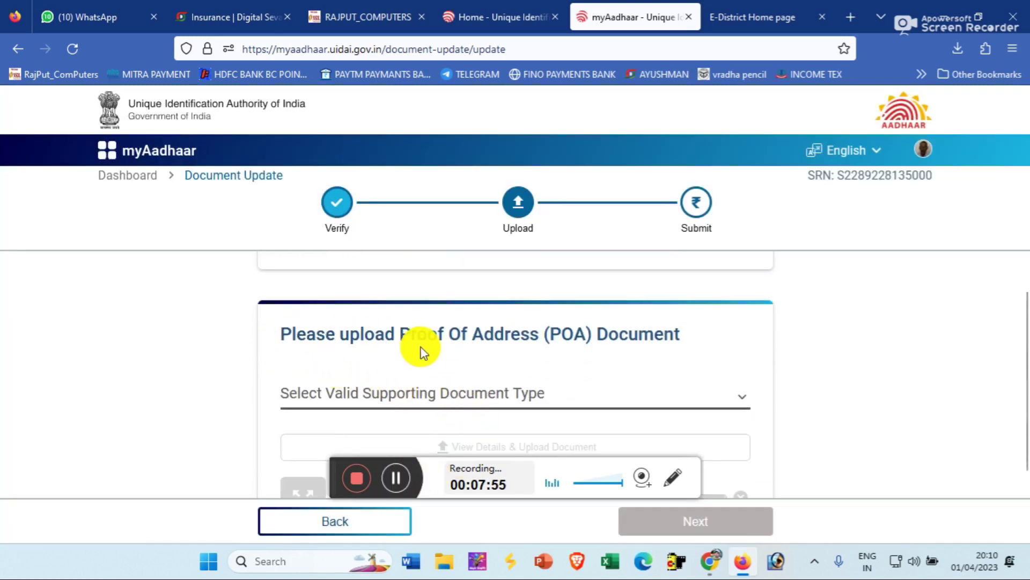
pyautogui.click(549, 409)
pyautogui.scroll(-1, 404, 232)
pyautogui.scroll(1, 421, 143)
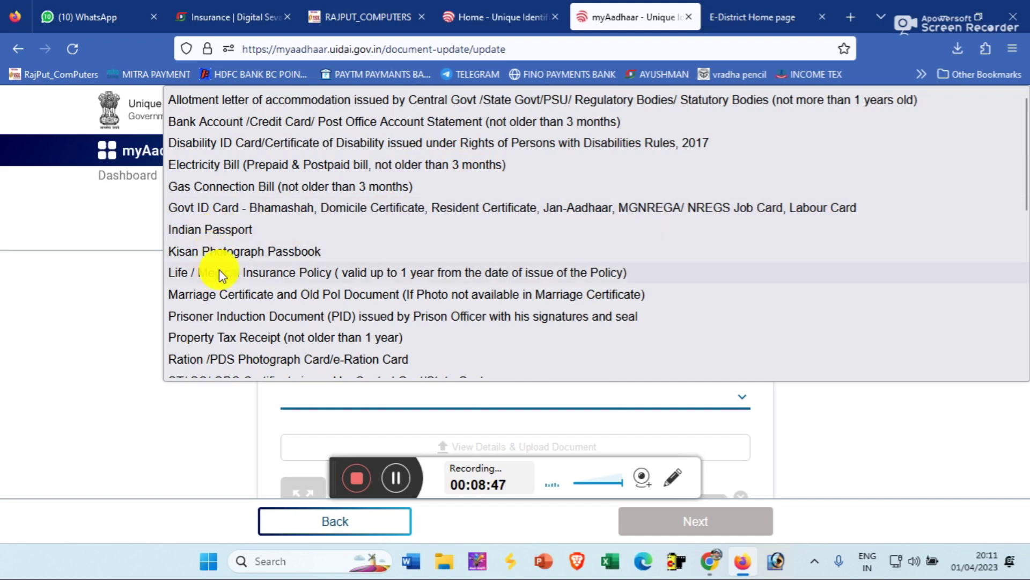
pyautogui.scroll(-2, 288, 285)
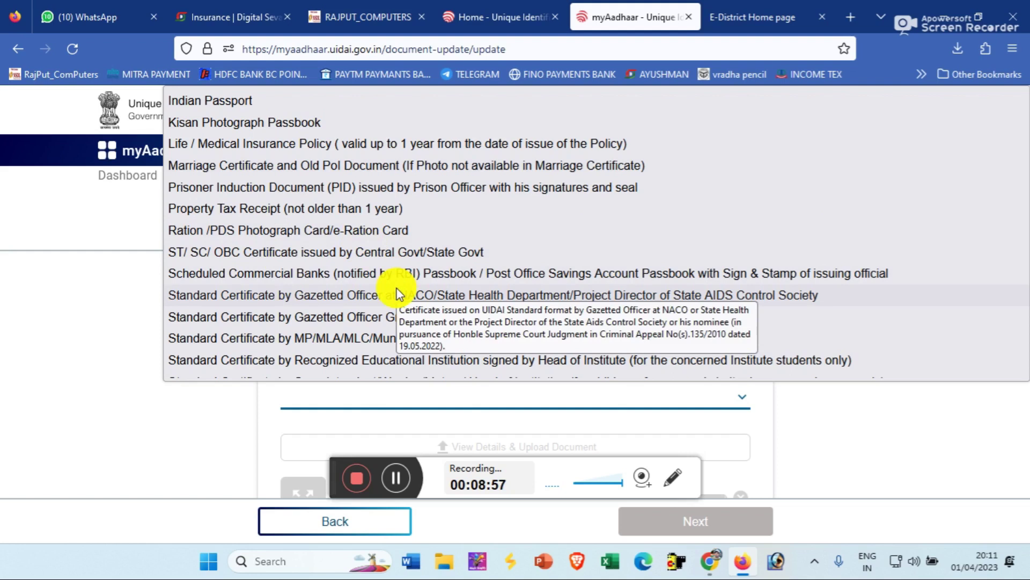
pyautogui.scroll(-2, 397, 295)
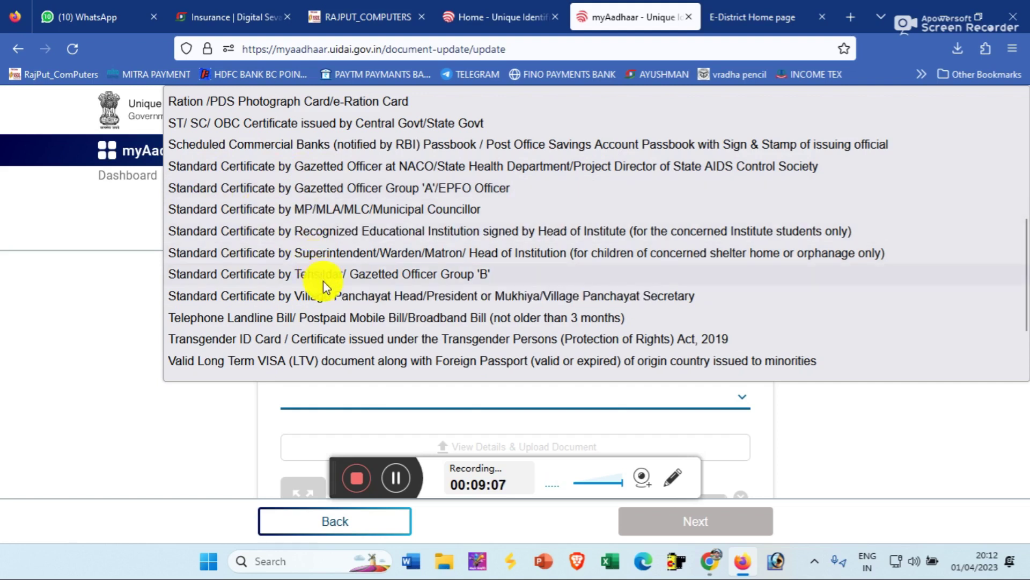
pyautogui.scroll(-2, 460, 320)
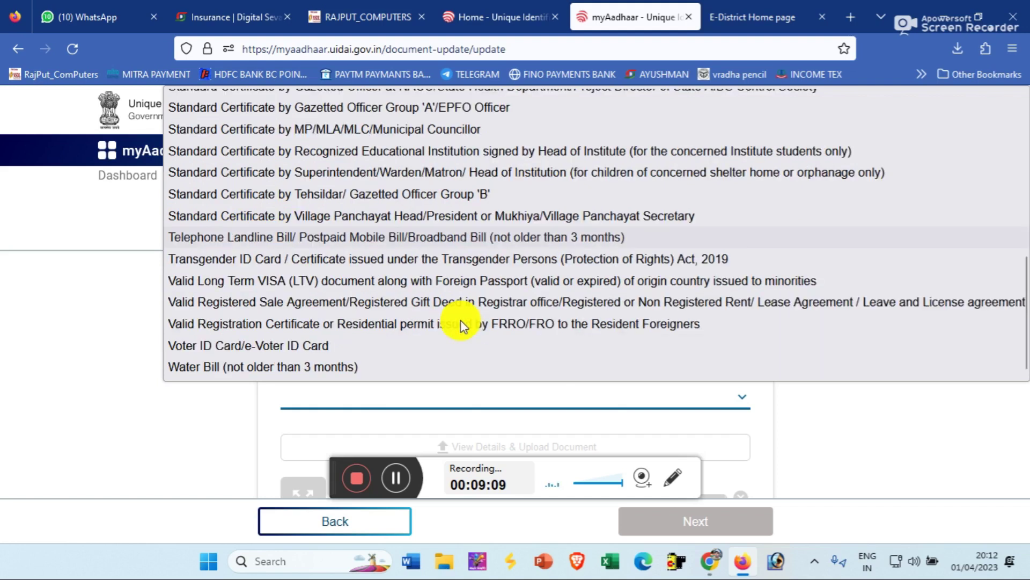
pyautogui.scroll(5, 456, 322)
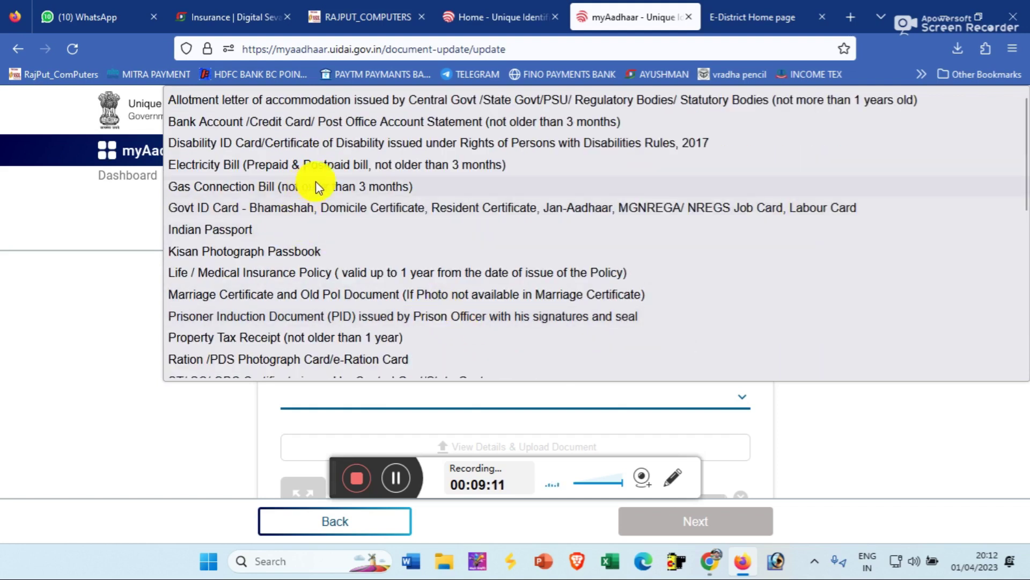
pyautogui.click(338, 203)
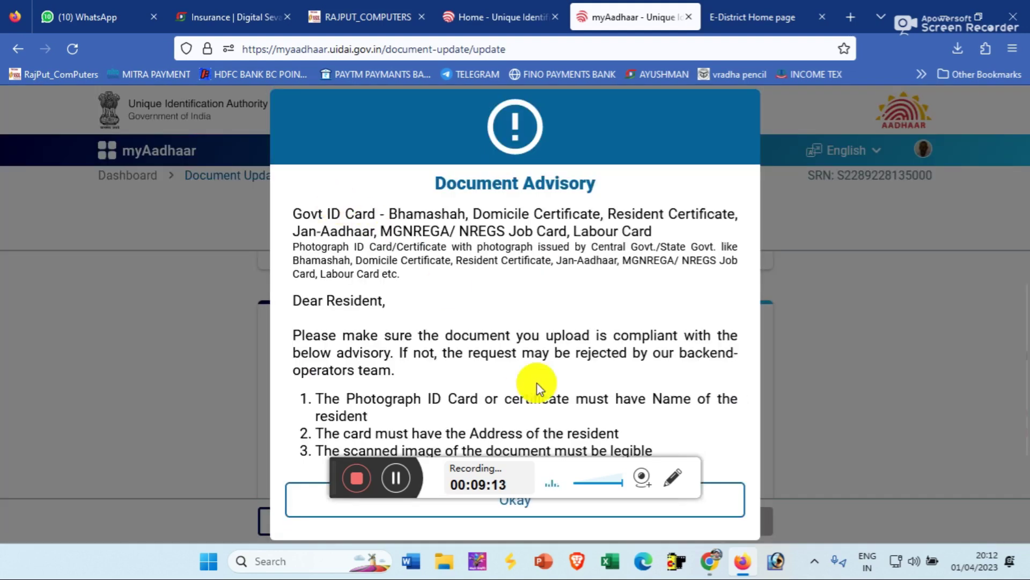
pyautogui.click(537, 510)
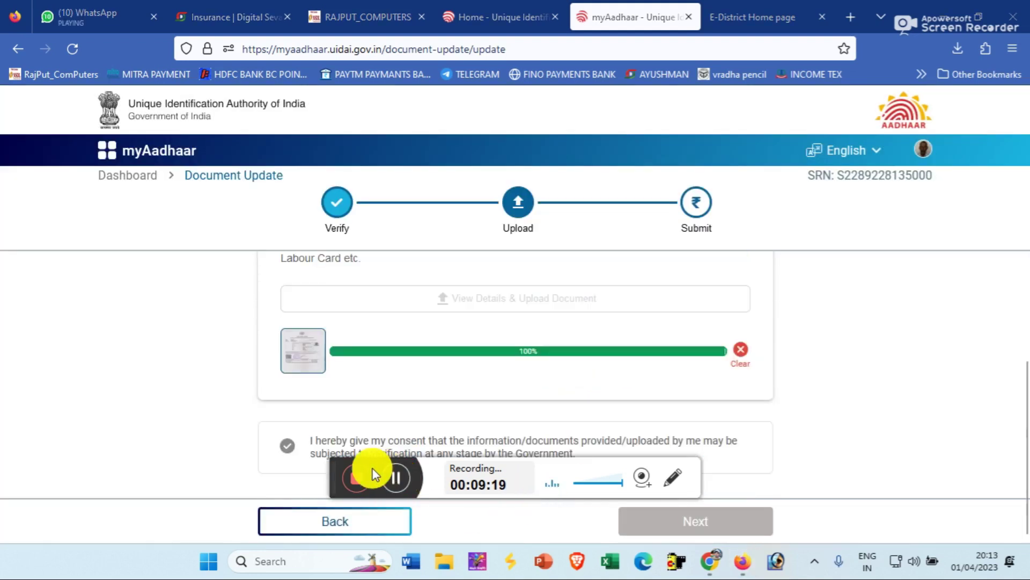
# Step: Give consent to verification of the uploaded documents and proceed, confirming that their demographic details match those in Aadhaar
pyautogui.click(314, 450)
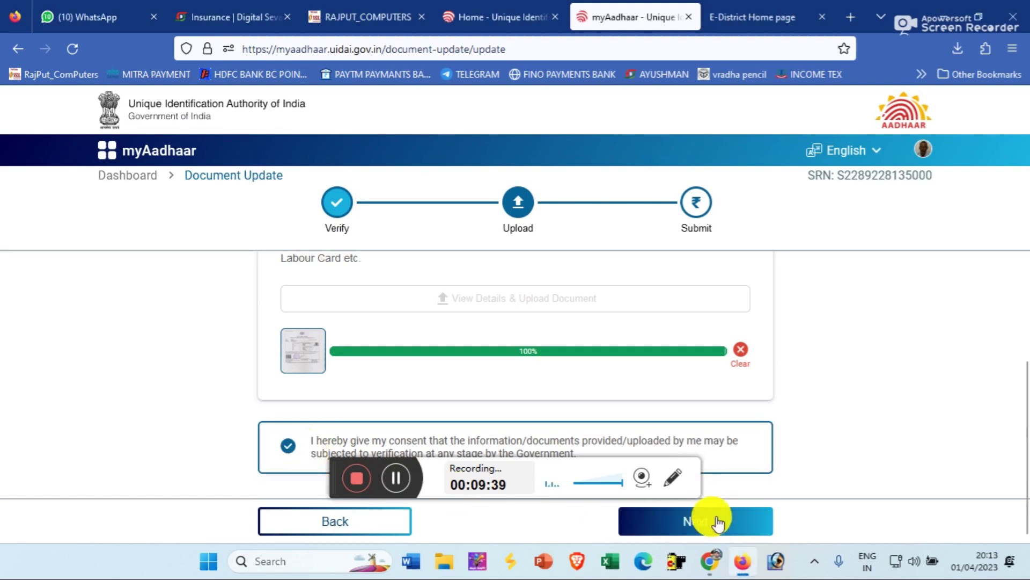
pyautogui.click(718, 520)
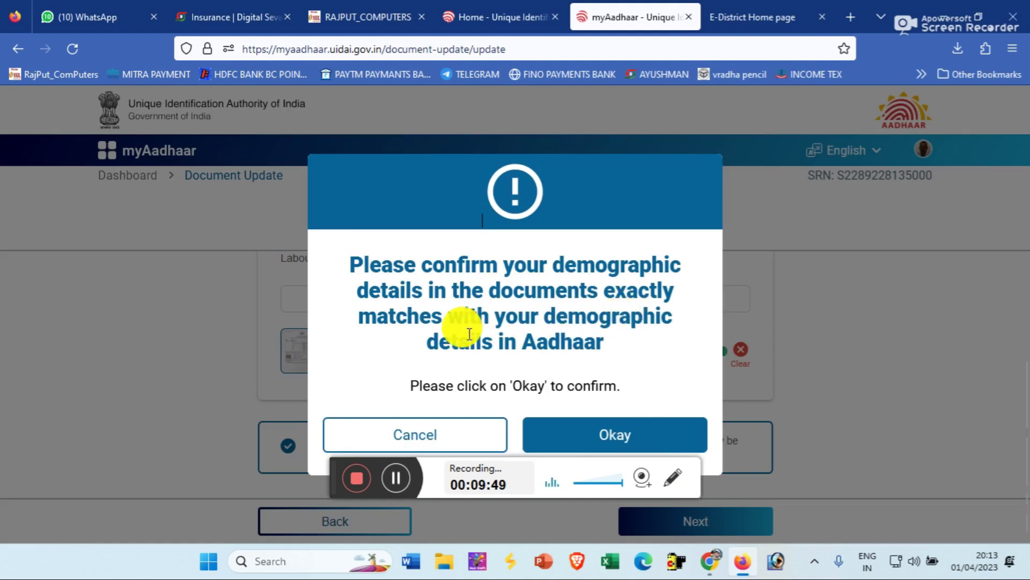
pyautogui.click(592, 351)
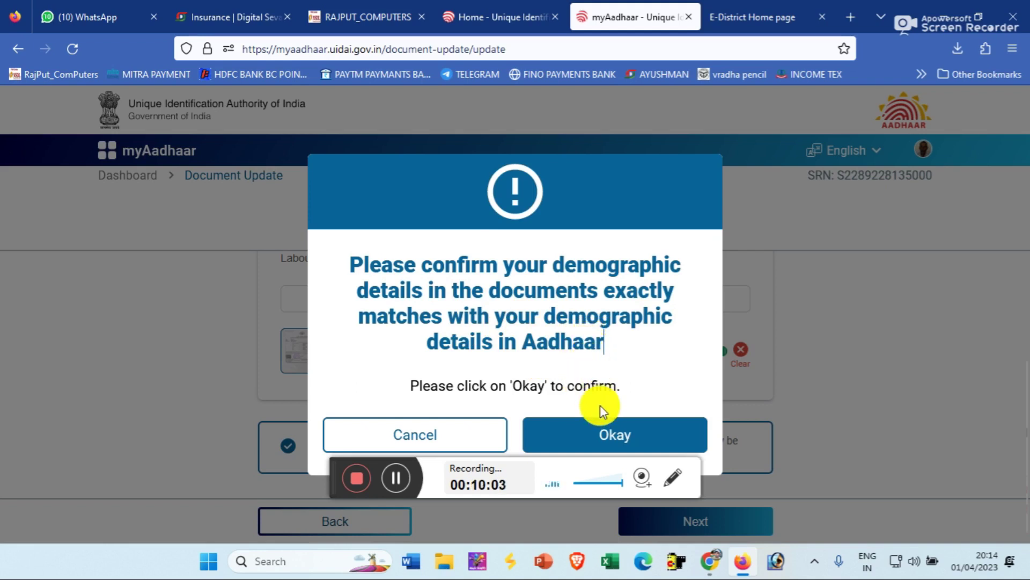
pyautogui.click(622, 428)
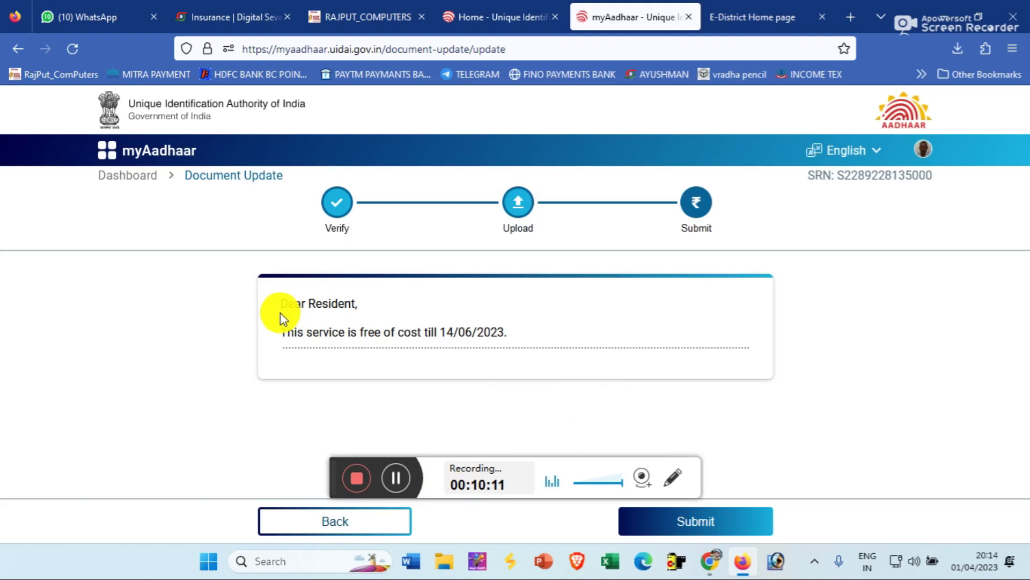
# Step: Read the service cost notice for residents and submit the document update request
pyautogui.moveTo(278, 304); pyautogui.dragTo(358, 305)
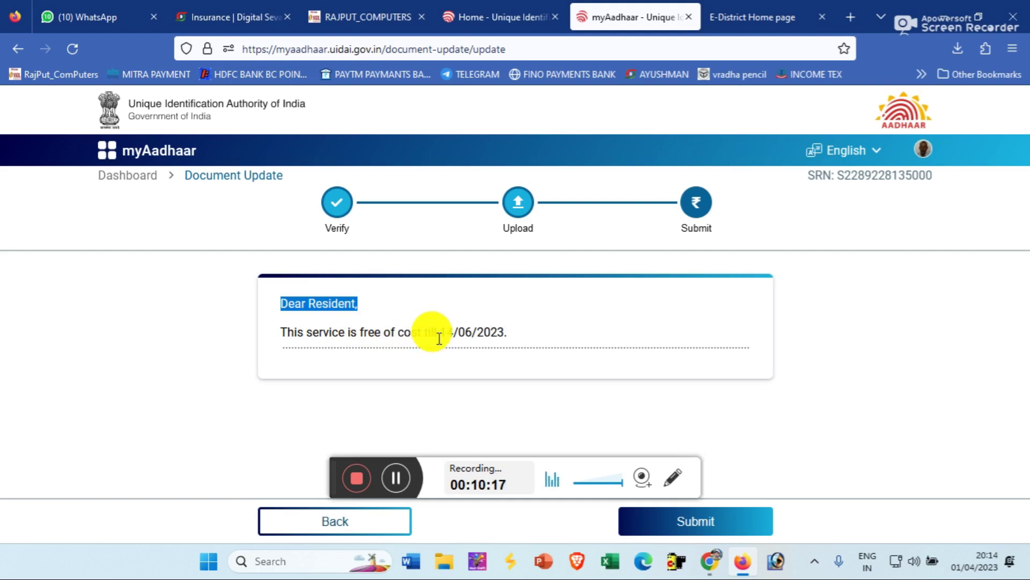
pyautogui.moveTo(287, 333); pyautogui.dragTo(511, 339)
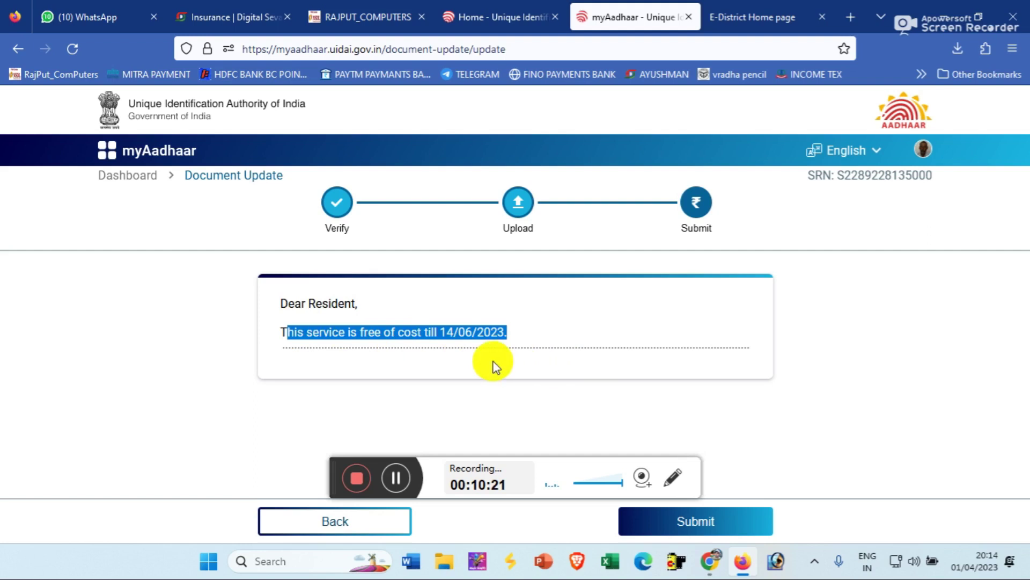
pyautogui.click(518, 368)
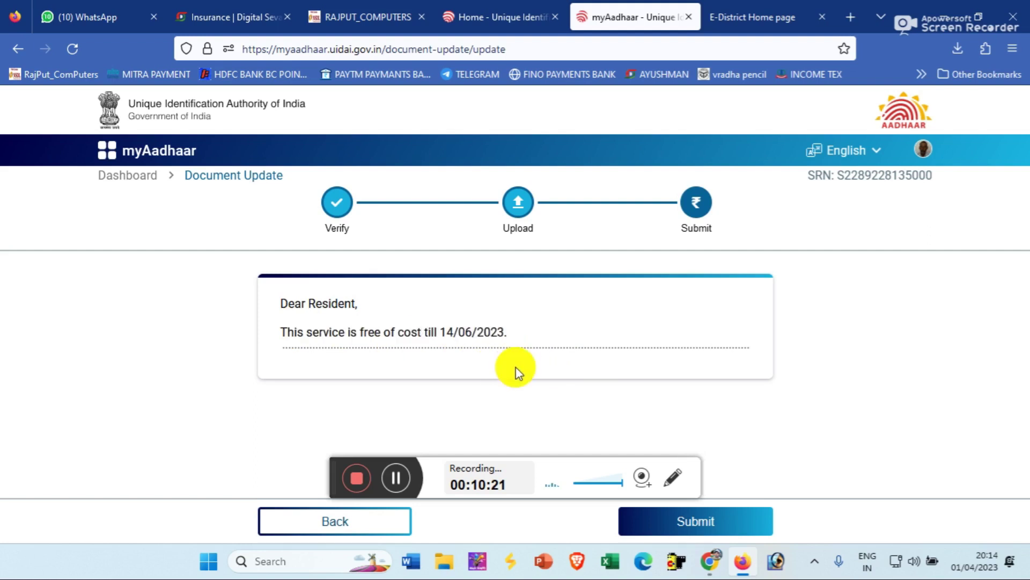
pyautogui.click(706, 531)
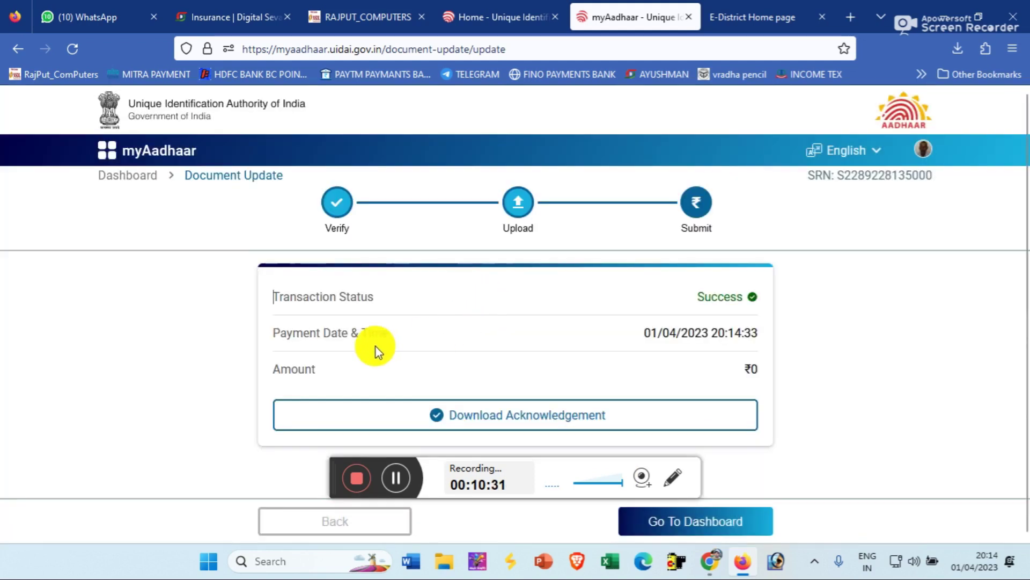
# Step: Check the transaction status and amount, and download and open the acknowledgement slip
pyautogui.moveTo(271, 299); pyautogui.dragTo(387, 301)
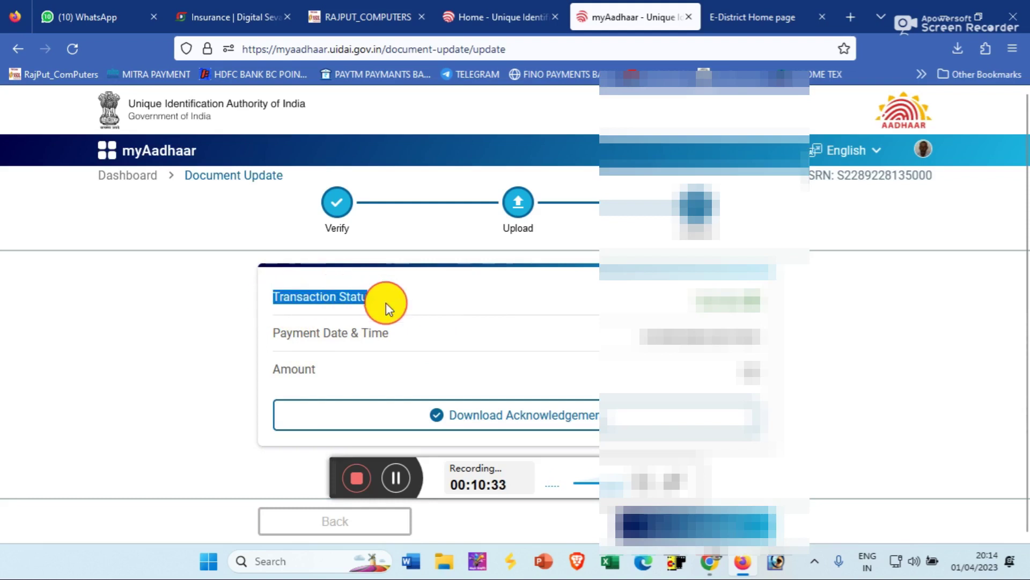
pyautogui.click(730, 296)
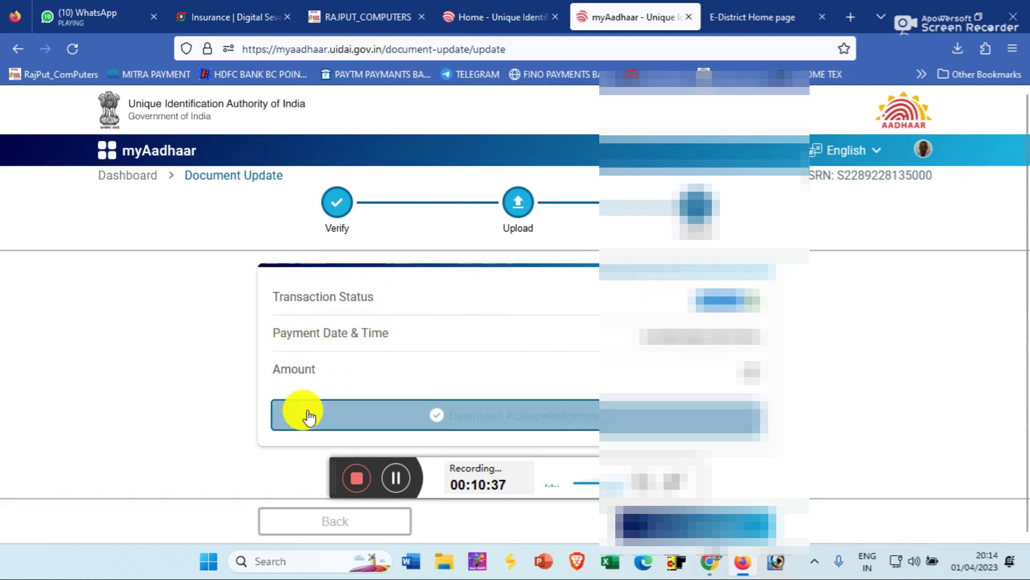
pyautogui.moveTo(259, 375); pyautogui.dragTo(323, 379)
pyautogui.click(744, 358)
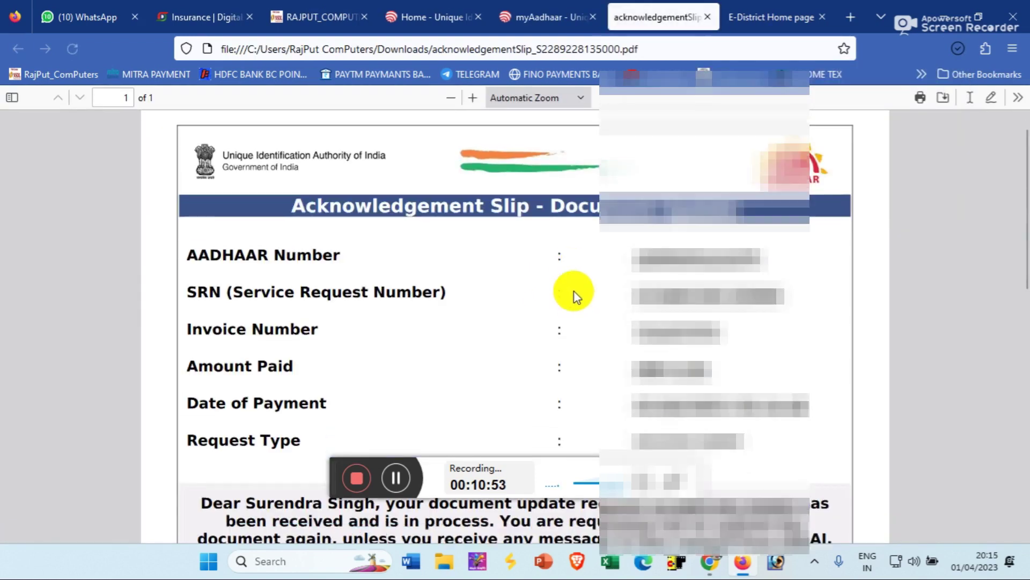
# Step: Examine the acknowledgement slip from the Aadhaar and service request details through the amount paid, request type and closing notes
pyautogui.scroll(-2, 575, 296)
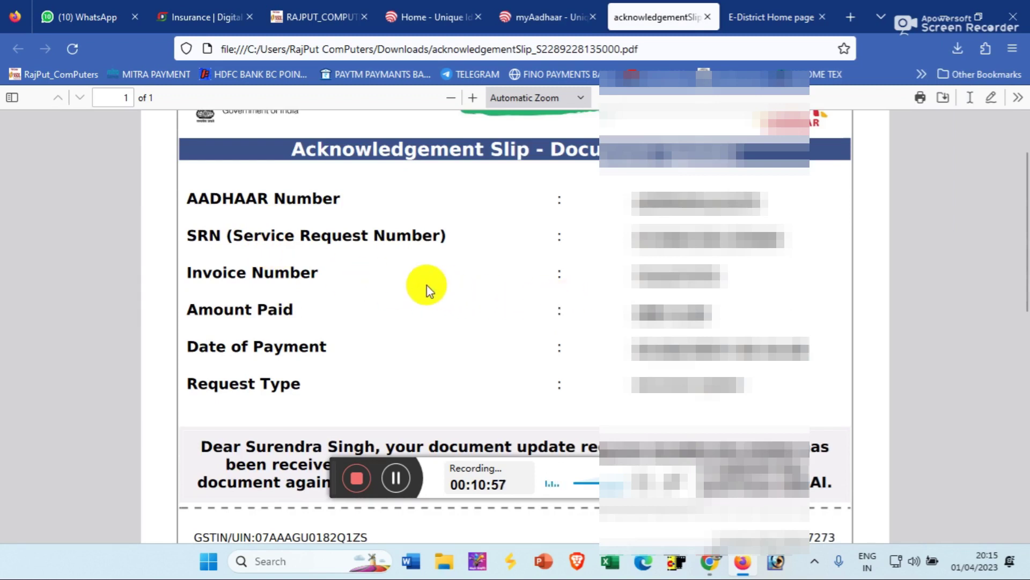
pyautogui.moveTo(172, 315); pyautogui.dragTo(633, 317)
pyautogui.scroll(-3, 731, 310)
pyautogui.click(259, 298)
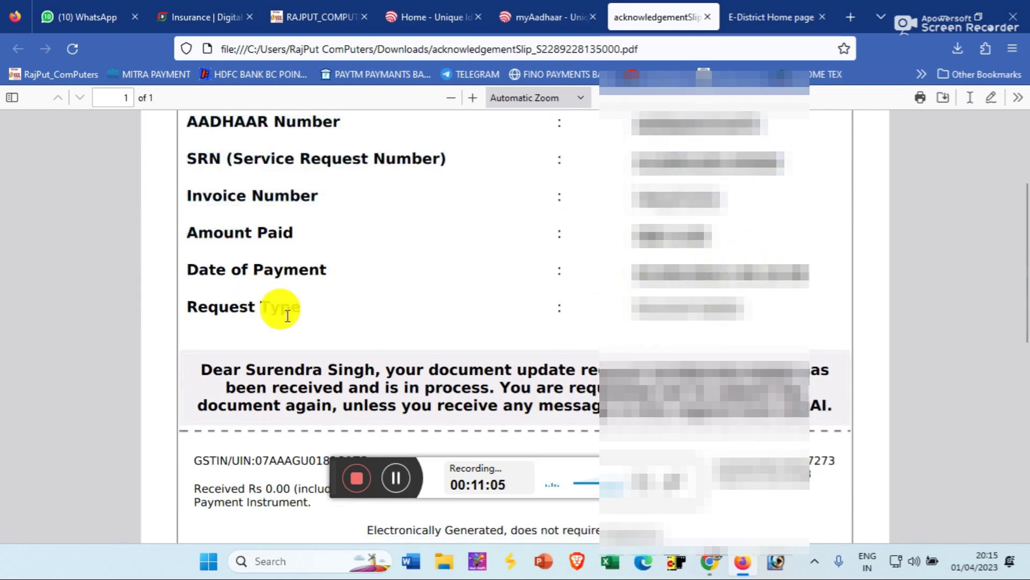
pyautogui.moveTo(288, 315); pyautogui.dragTo(714, 317)
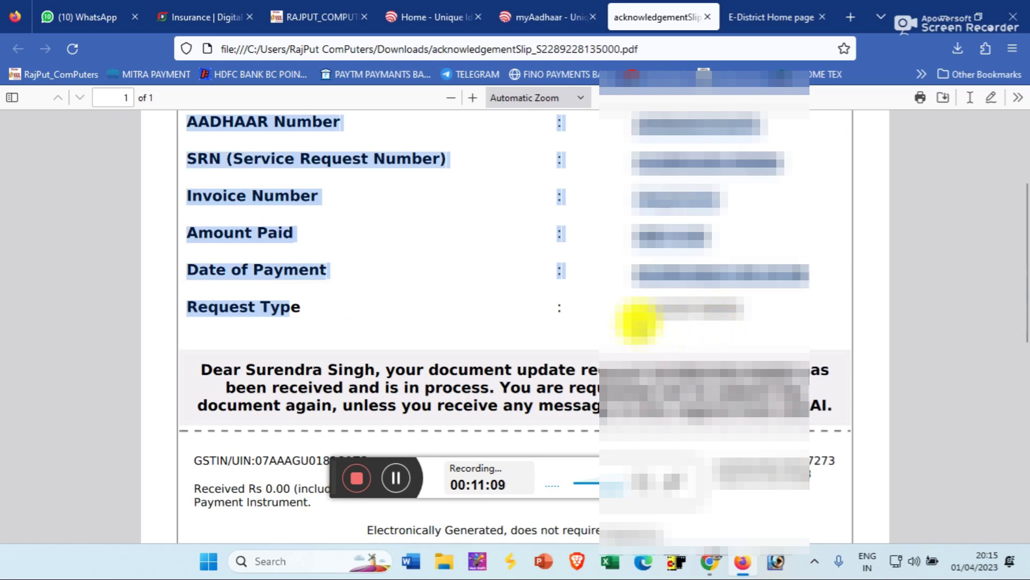
pyautogui.moveTo(638, 322); pyautogui.dragTo(772, 306)
pyautogui.scroll(-2, 772, 306)
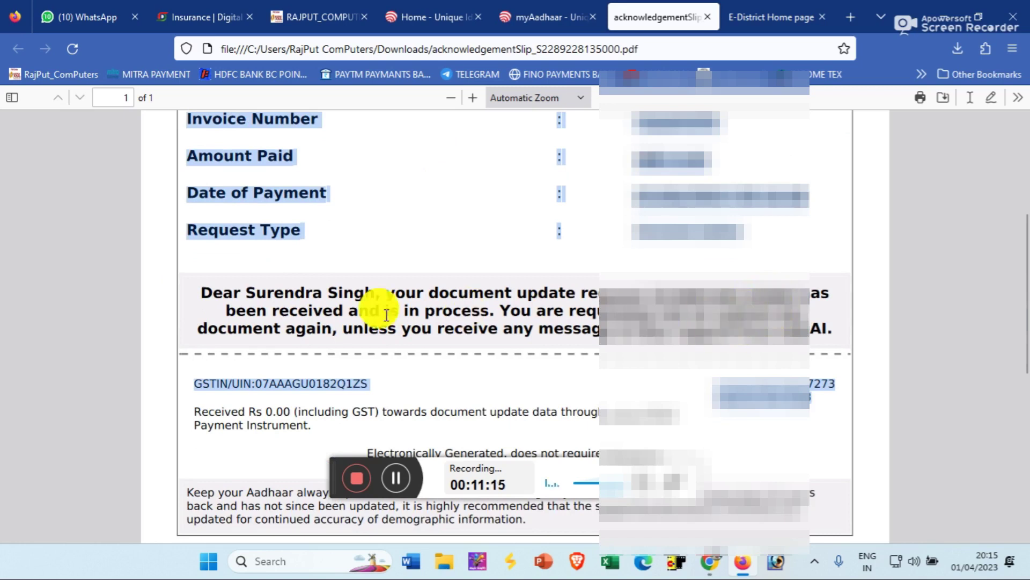
pyautogui.click(196, 295)
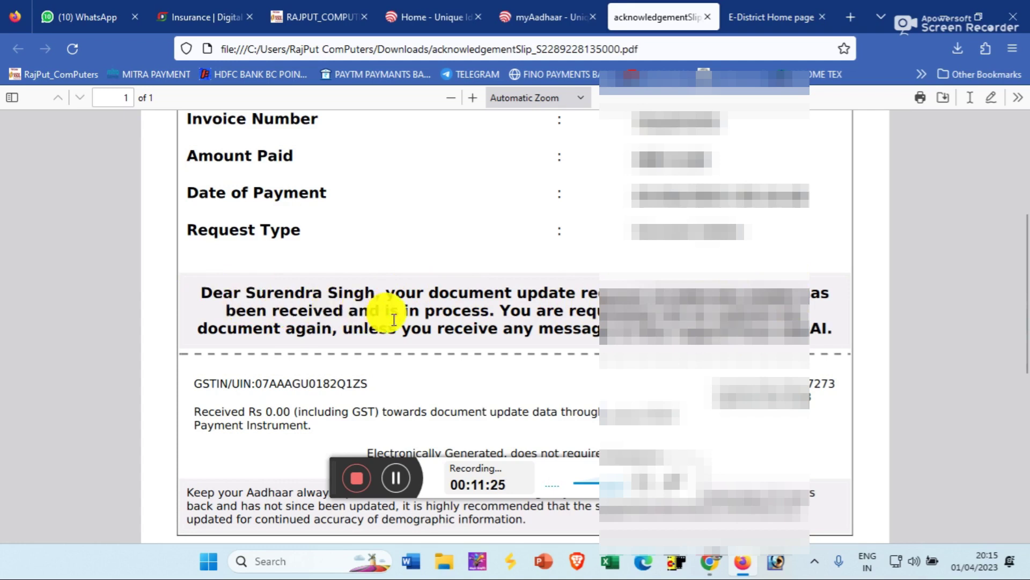
pyautogui.scroll(-3, 609, 329)
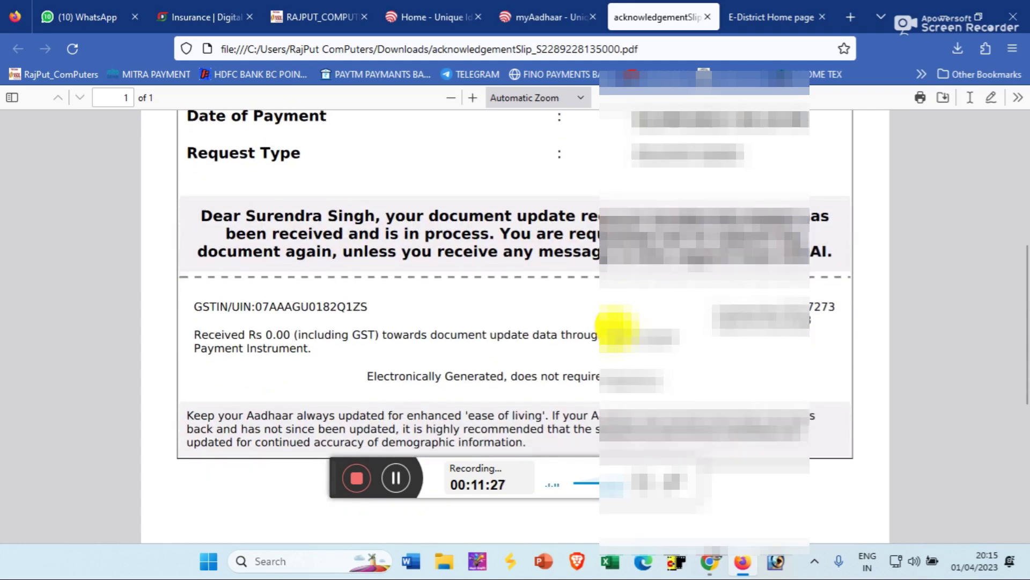